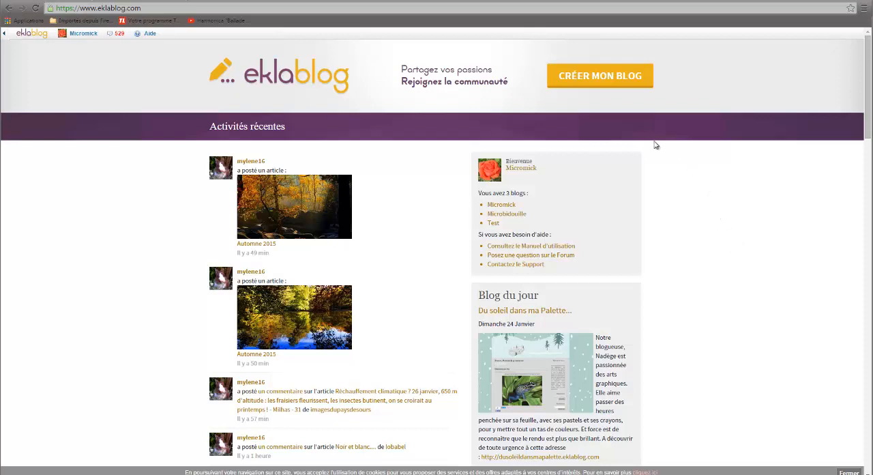
Step: Create a new eklablog.com blog, adding "Test-" in front of the proposed address, and open the new blog
left_click(598, 76)
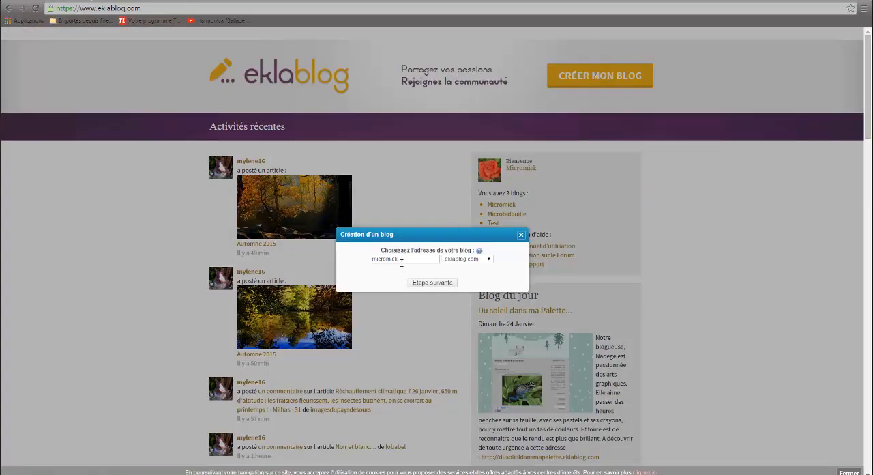
left_click_drag(405, 259, 370, 262)
left_click(370, 260)
type("Test-")
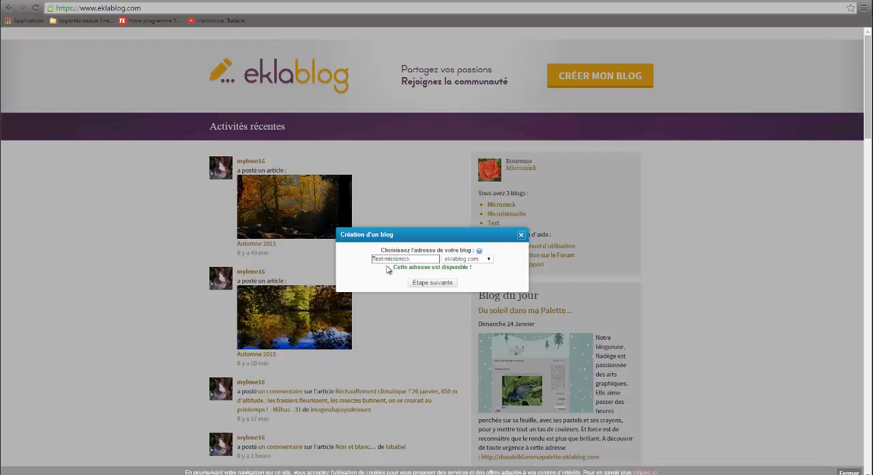
left_click(442, 288)
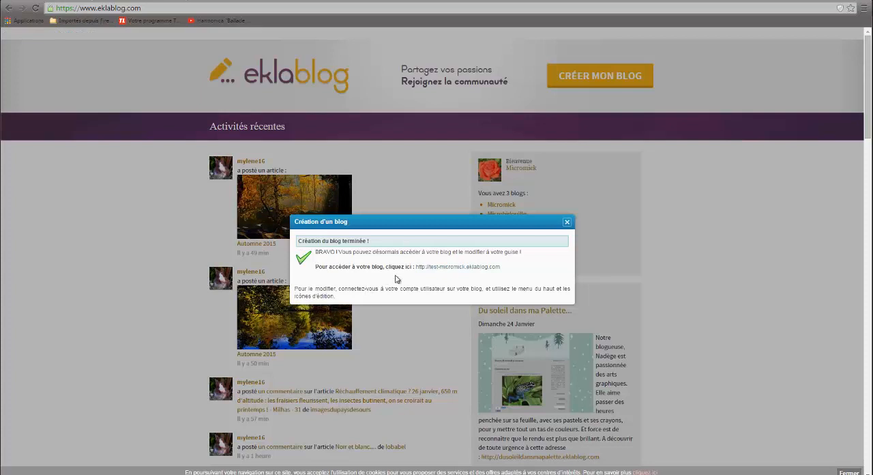
left_click(439, 267)
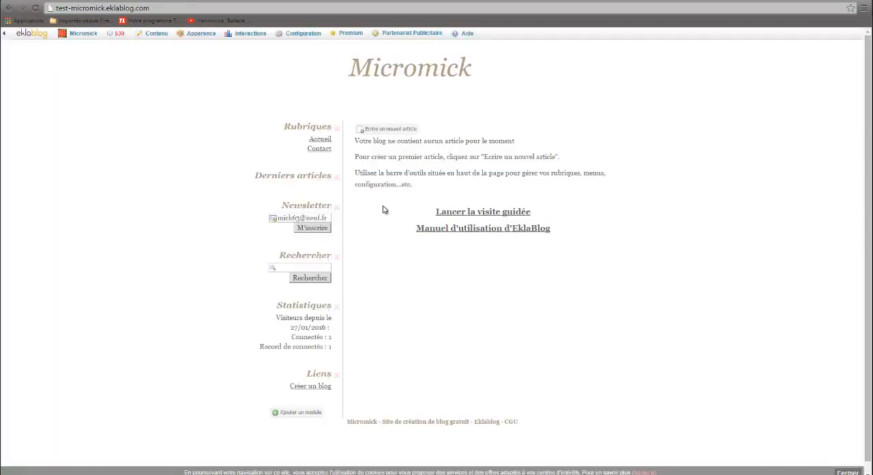
Step: Start a new article and insert Cerisier-Canon 5D Mark III 001.jpg into its chapô, centred at 500 x 333
left_click(389, 130)
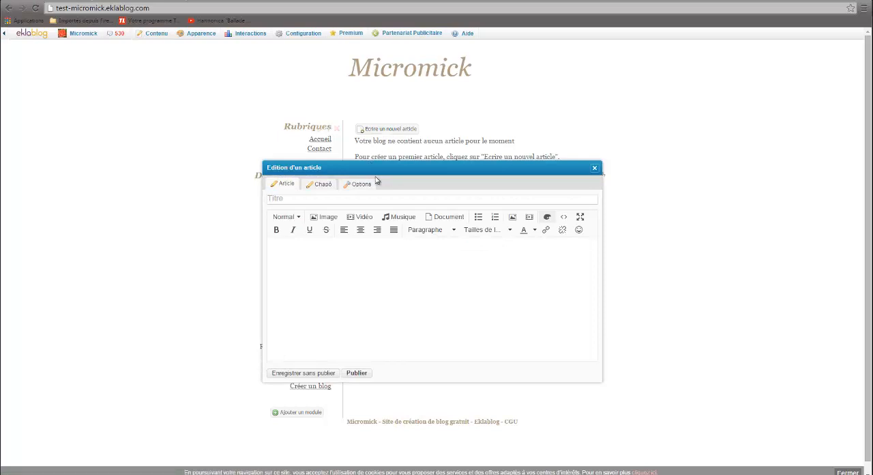
left_click(323, 187)
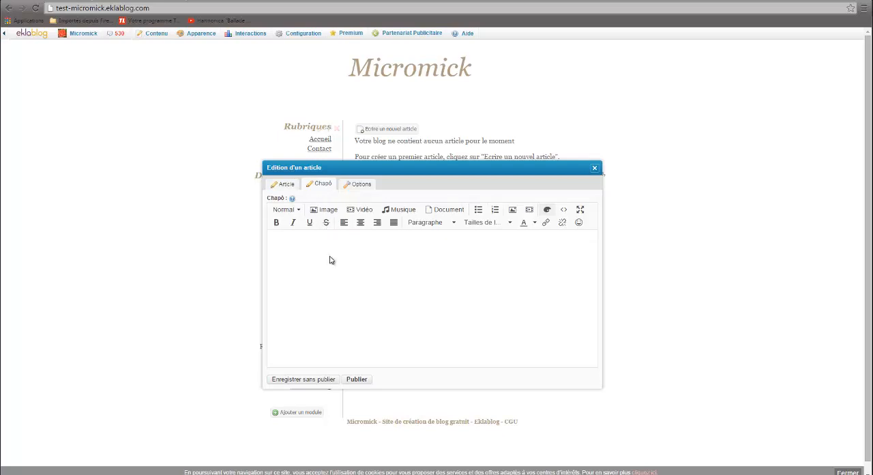
left_click(327, 210)
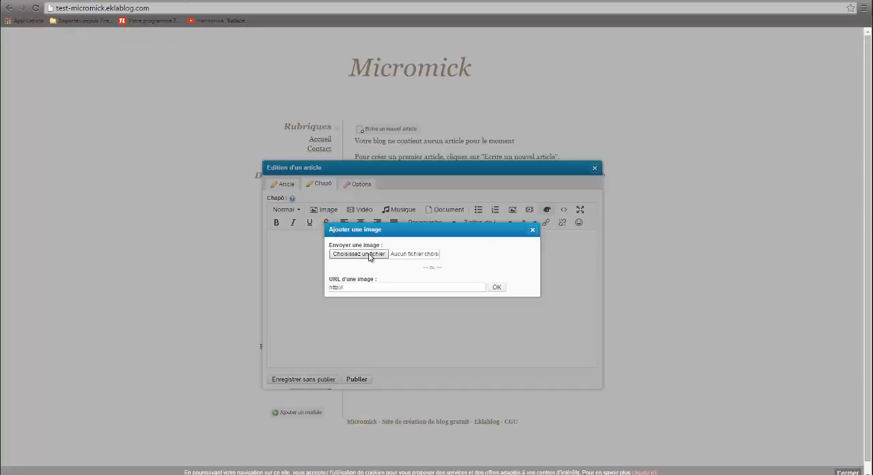
left_click(359, 254)
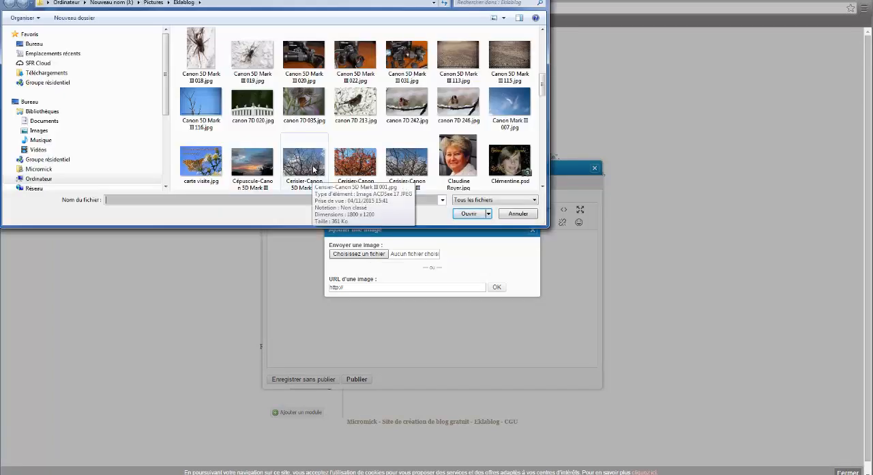
double_click(313, 169)
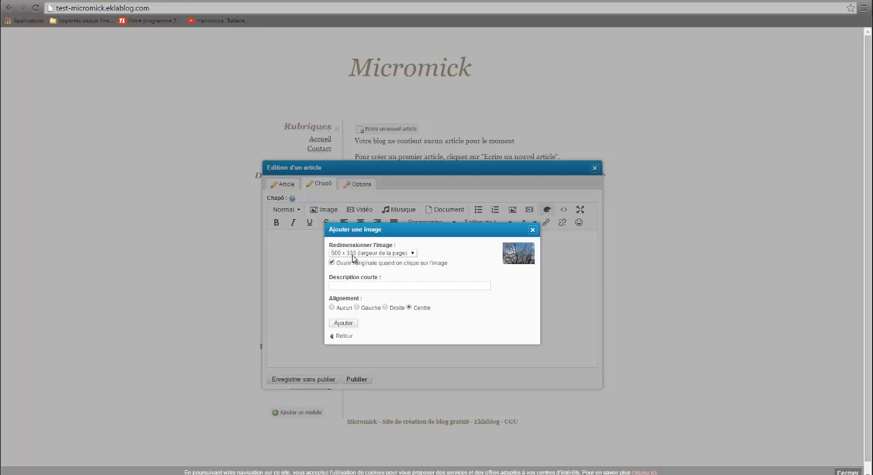
left_click(345, 323)
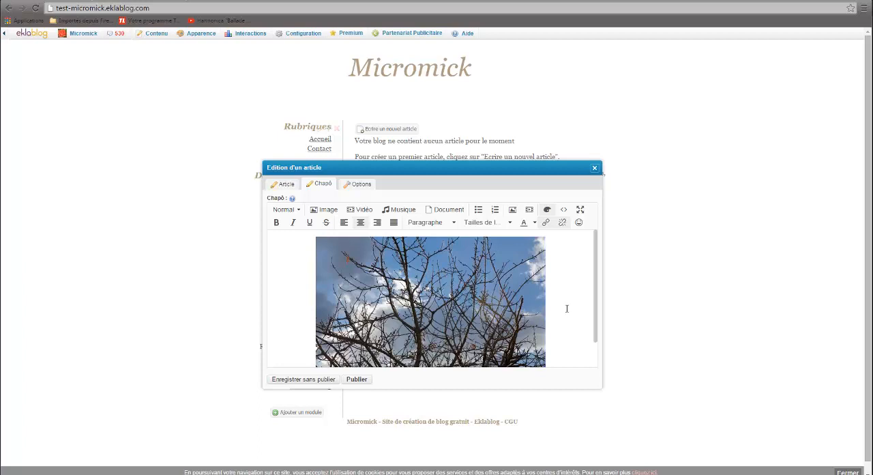
Step: Add the caption "Cerisier" under the chapô image and save the article without publishing
key("Return")
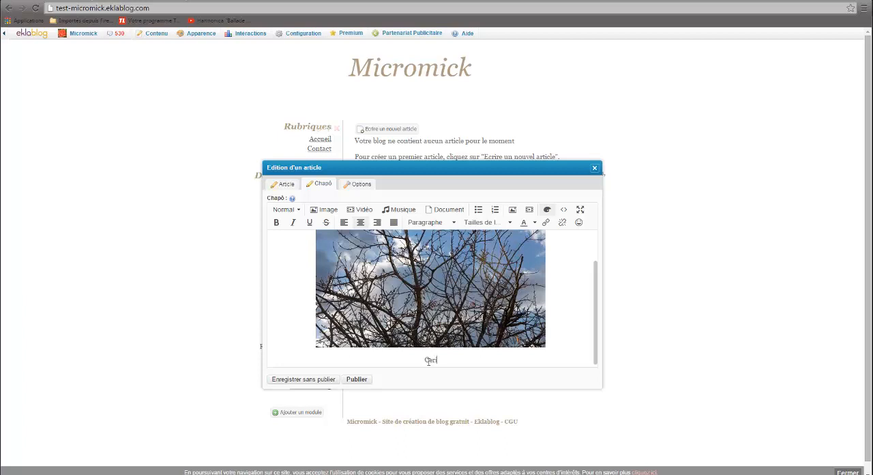
type("Cerisier")
left_click(313, 382)
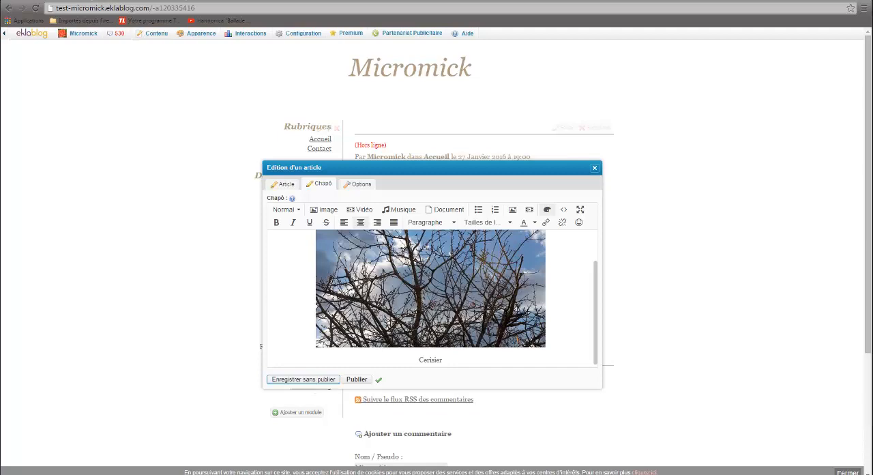
left_click_drag(454, 170, 487, 286)
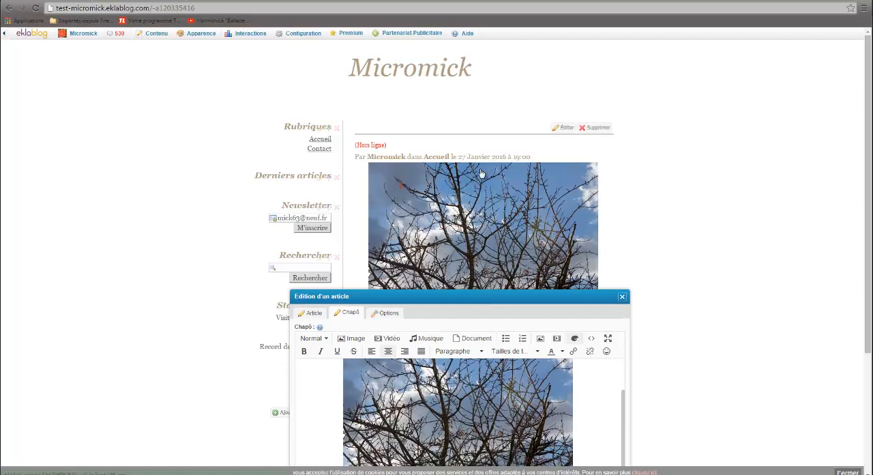
left_click_drag(449, 295, 458, 123)
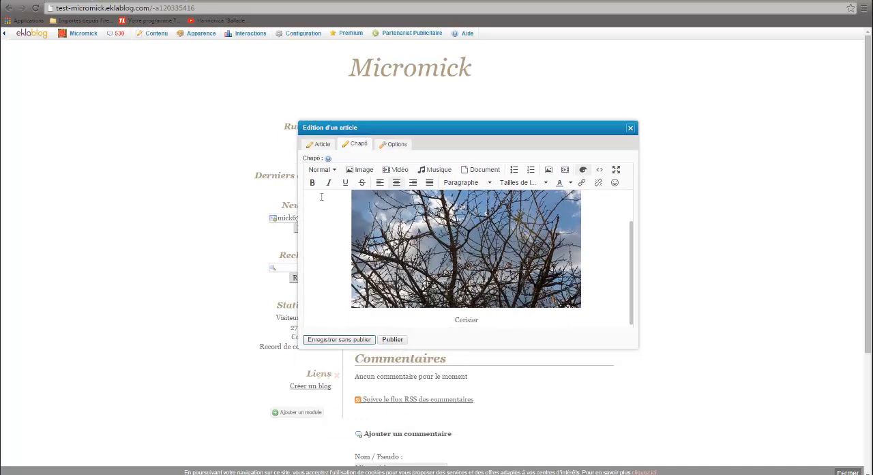
Step: Insert Cerisier-Canon 5D Mark III 077.jpg into the article body, centred at 500 x 333, and save without publishing
left_click(322, 146)
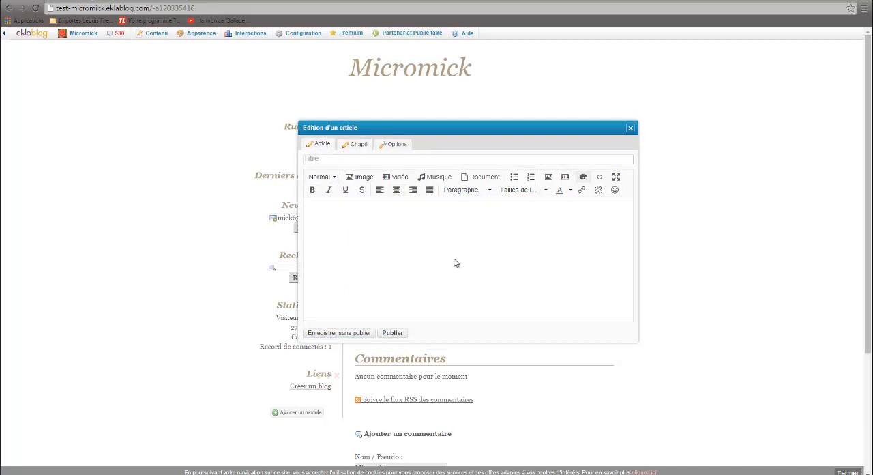
left_click(362, 179)
left_click(359, 253)
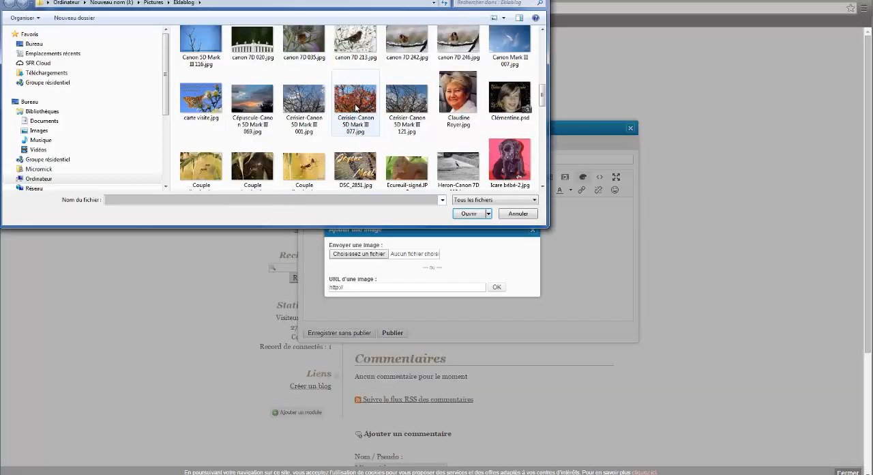
double_click(355, 107)
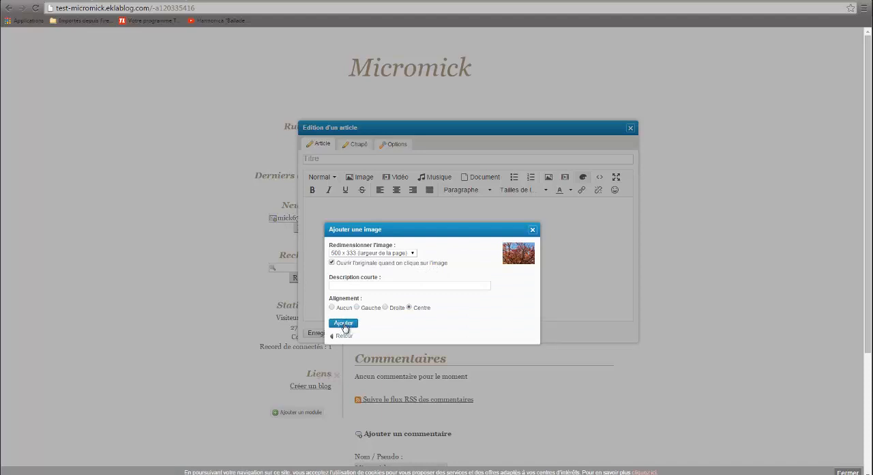
left_click(344, 325)
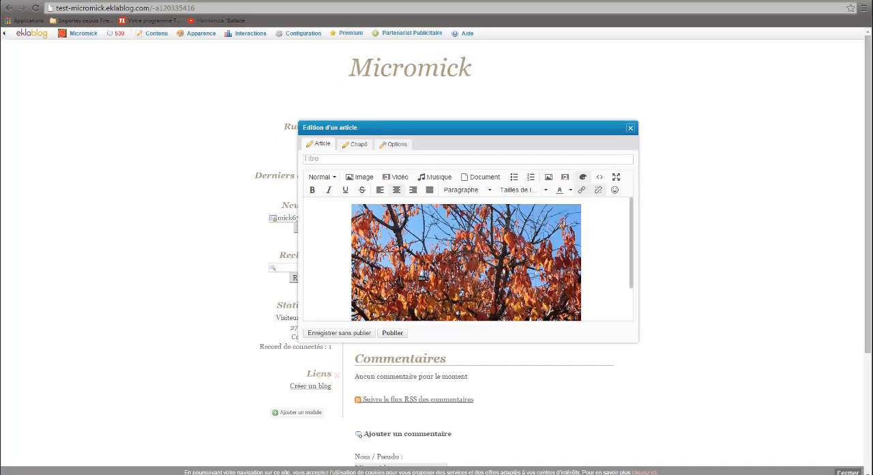
left_click(353, 337)
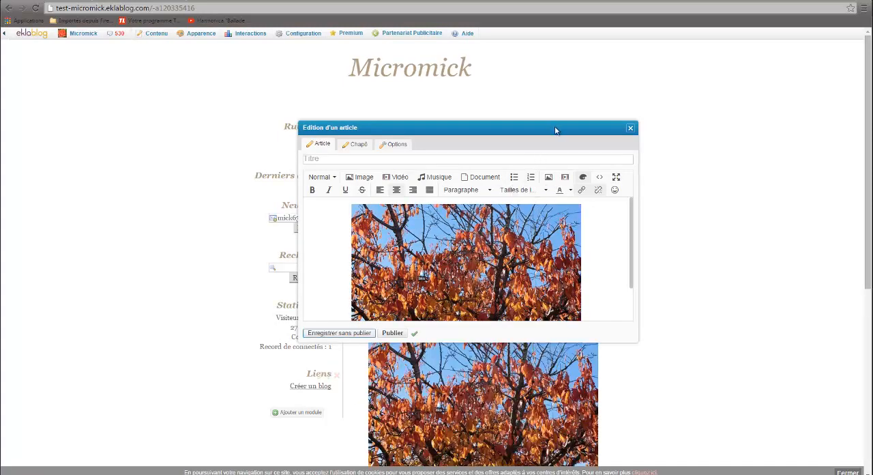
left_click_drag(555, 131, 184, 75)
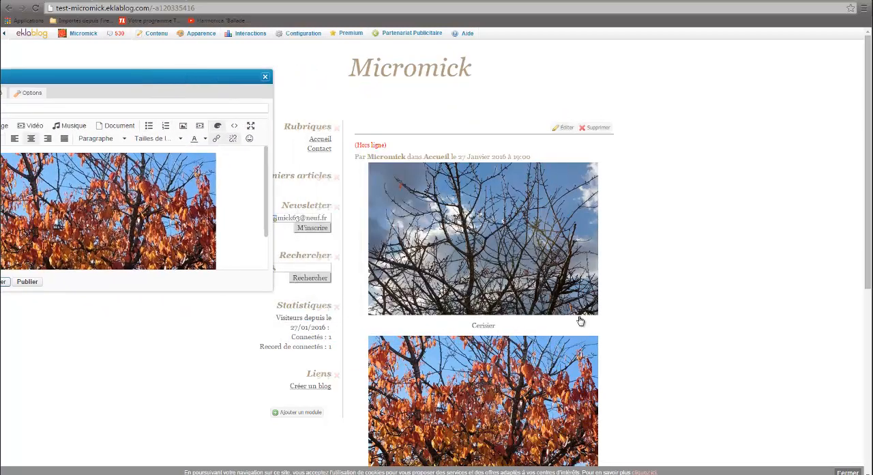
scroll(581, 321, "down", 3)
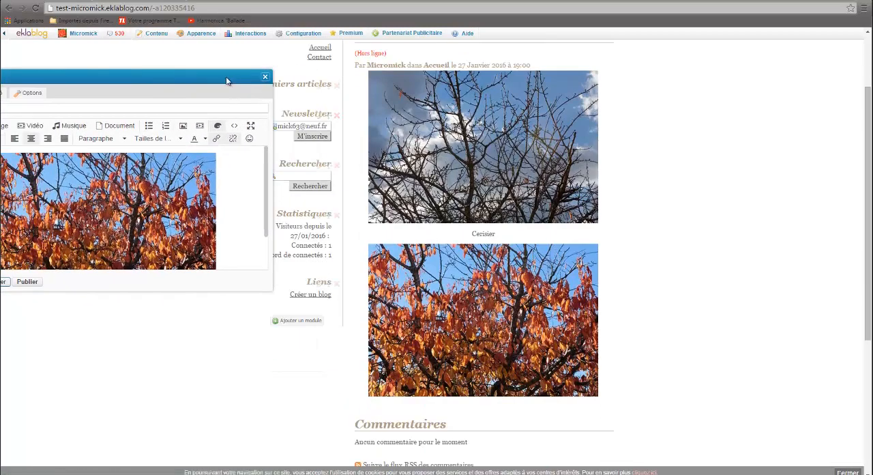
Step: Bring the article editor back into view and enlarge it so the whole body photo fits
left_click_drag(227, 81, 427, 63)
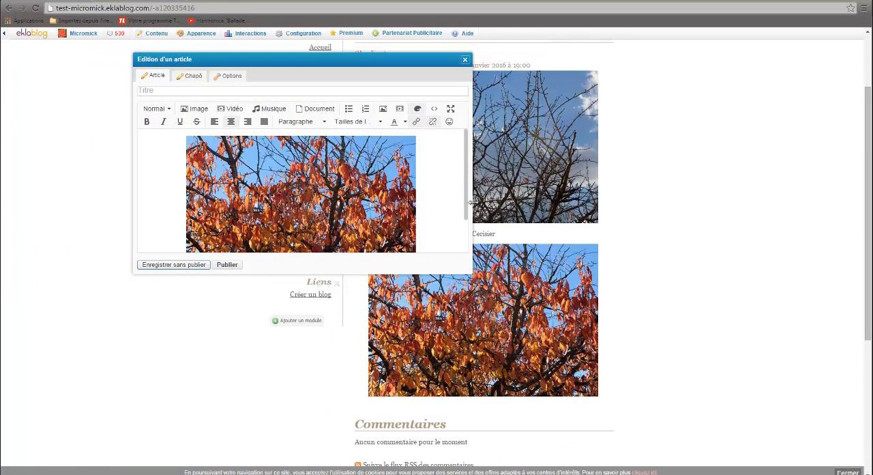
left_click_drag(471, 202, 524, 202)
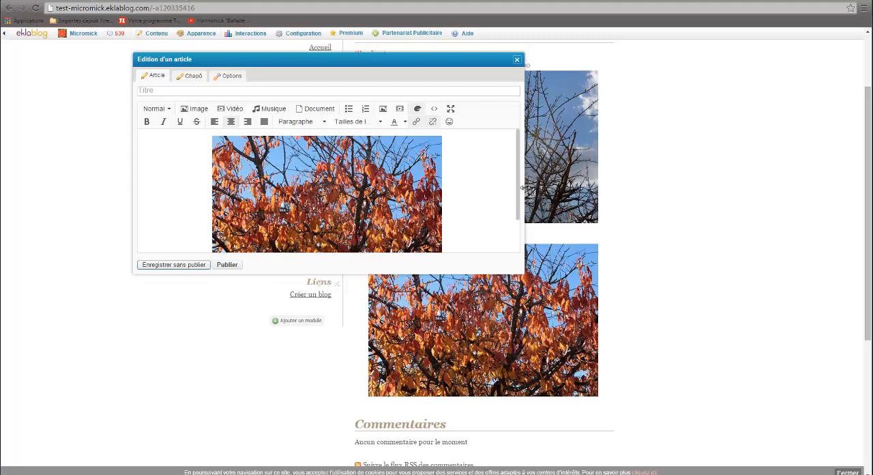
left_click_drag(523, 187, 626, 191)
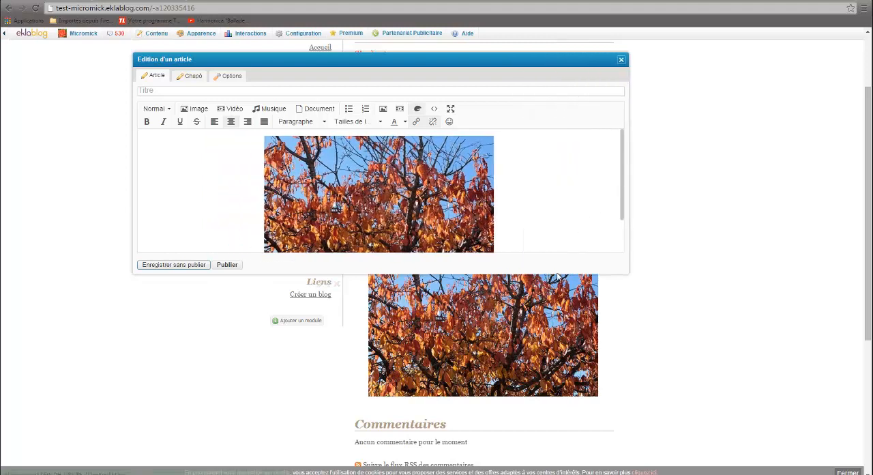
left_click_drag(558, 276, 553, 324)
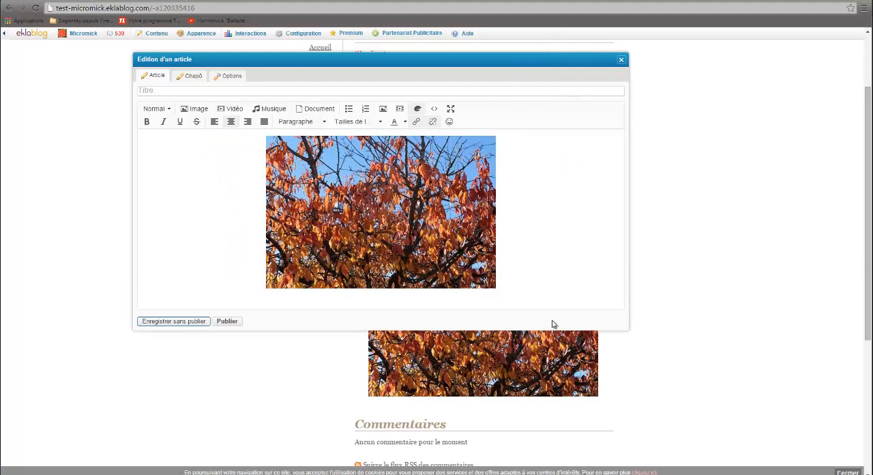
Step: Add the caption "Le cerisierr avait encore des feuilles" under the body photo and save without publishing
left_click(509, 287)
key("Return")
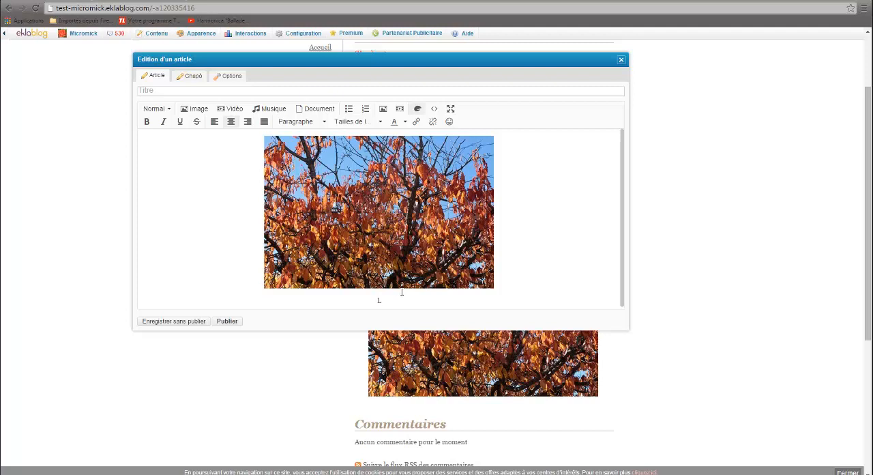
type("Le cerisierr avait encore des feuilles")
left_click(188, 320)
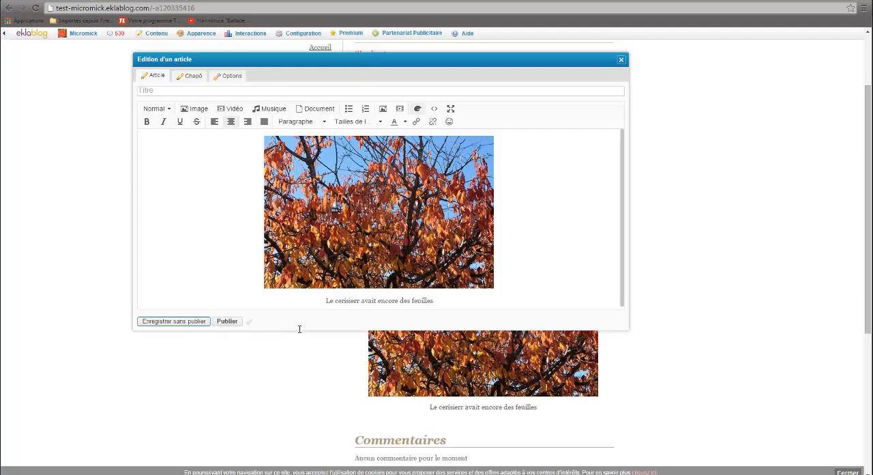
Step: Move the editor aside and check both captioned photos on the article page
scroll(703, 395, "down", 4)
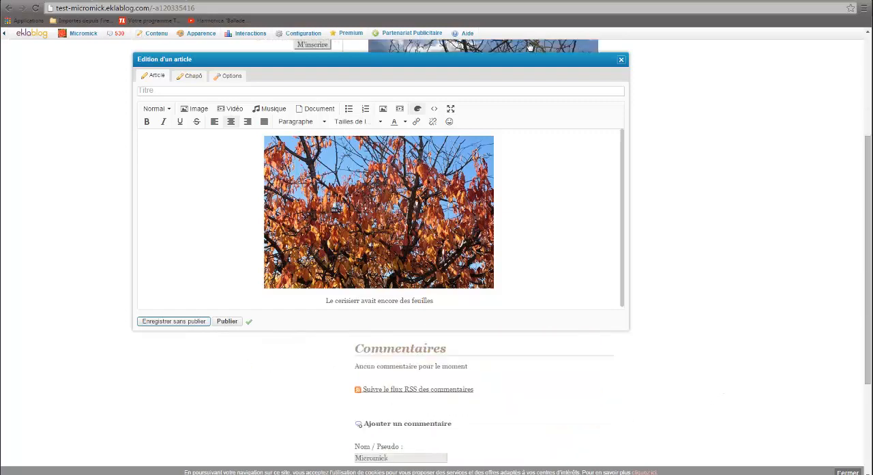
left_click_drag(502, 63, 95, 82)
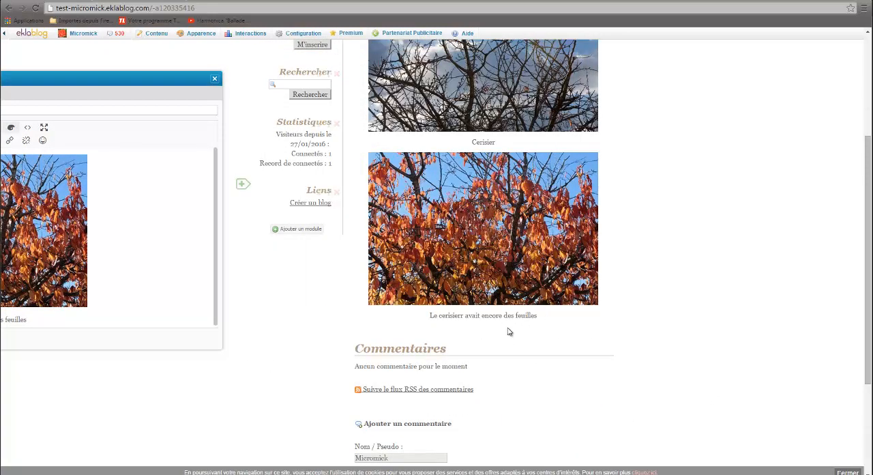
scroll(498, 205, "up", 1)
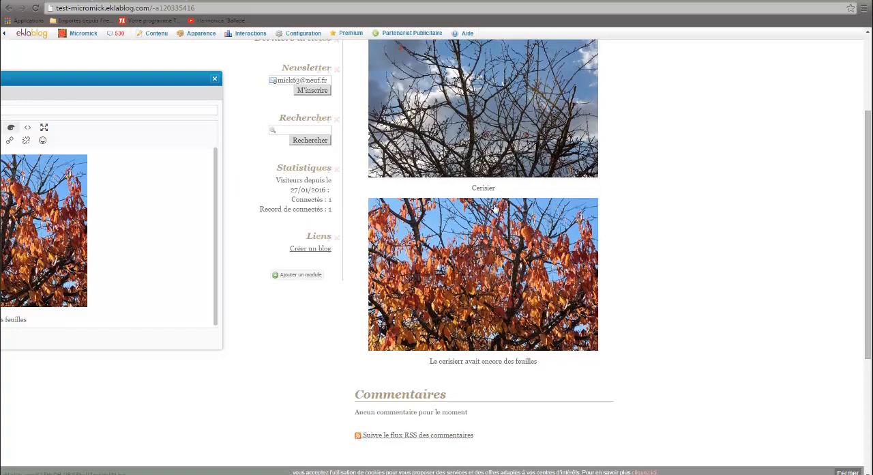
scroll(496, 218, "up", 1)
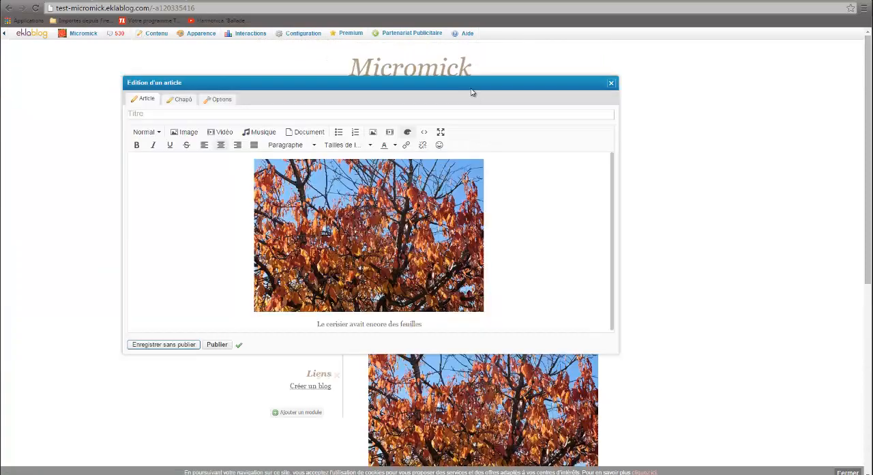
Step: Move the editor aside and check how the article's chapô appears on the blog's home page
left_click_drag(435, 87, 362, 139)
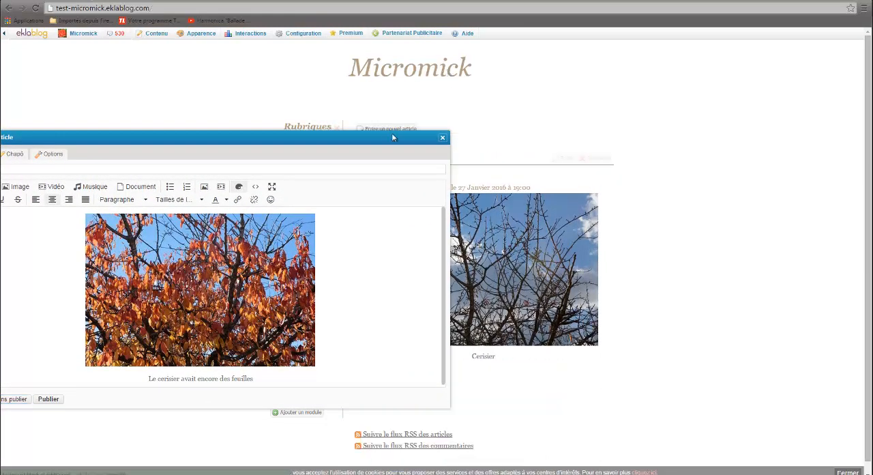
left_click_drag(345, 137, 292, 134)
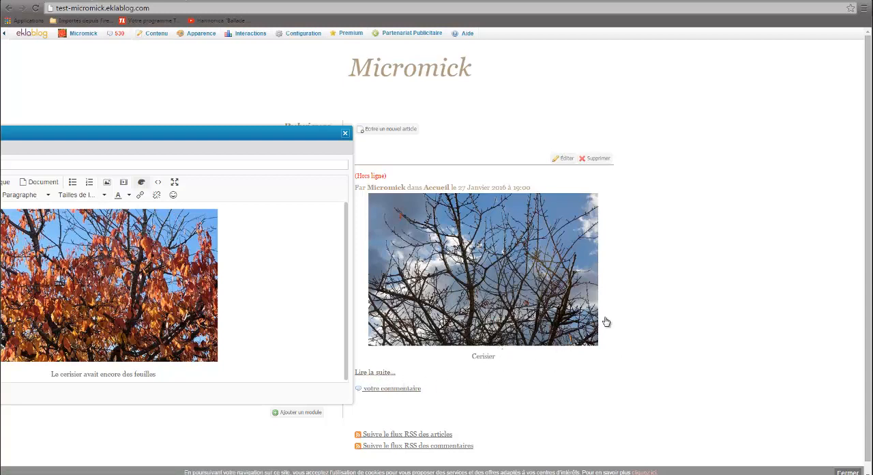
scroll(619, 350, "down", 1)
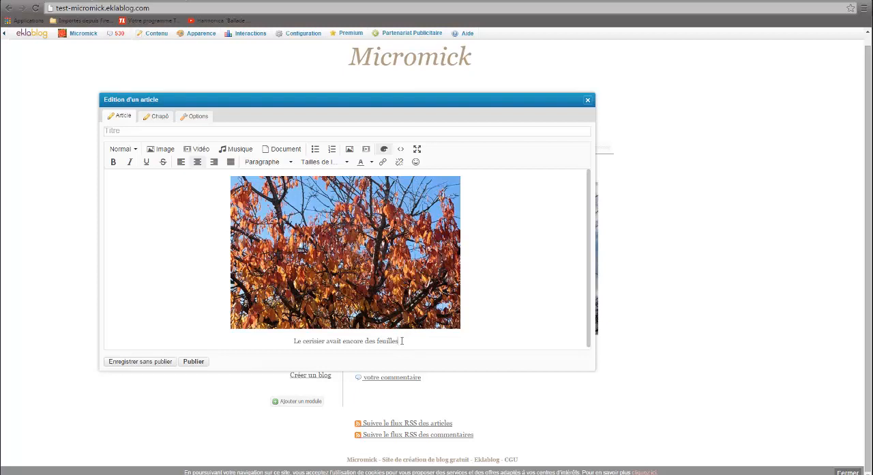
Step: Insert the photo Cerisier-Canon 5D Mark III 121.jpg, centred at 500 × 333, below the caption in the article body
key("Return")
key("Return")
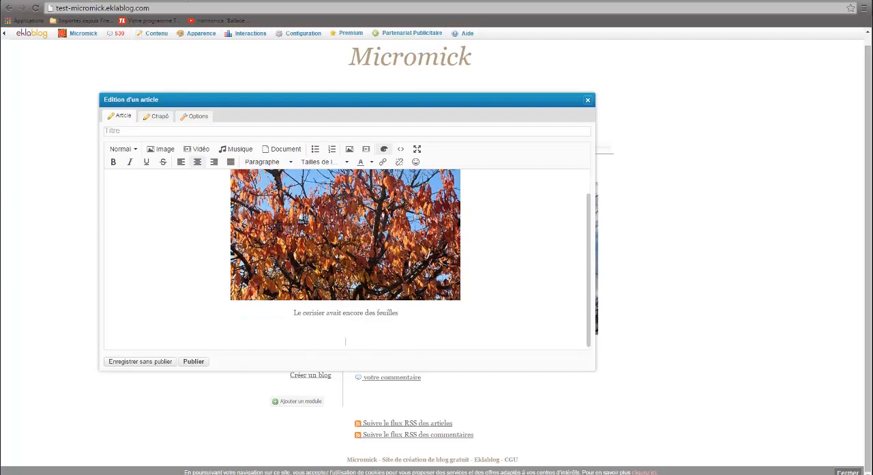
left_click(164, 149)
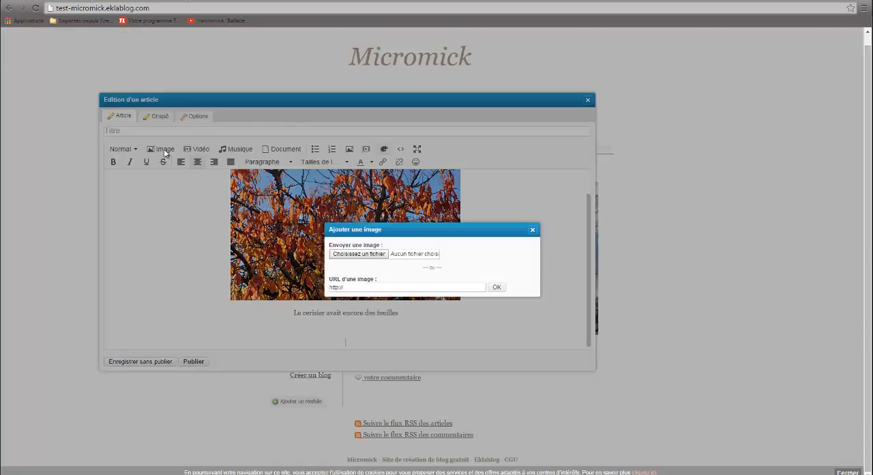
left_click(359, 254)
left_click(416, 107)
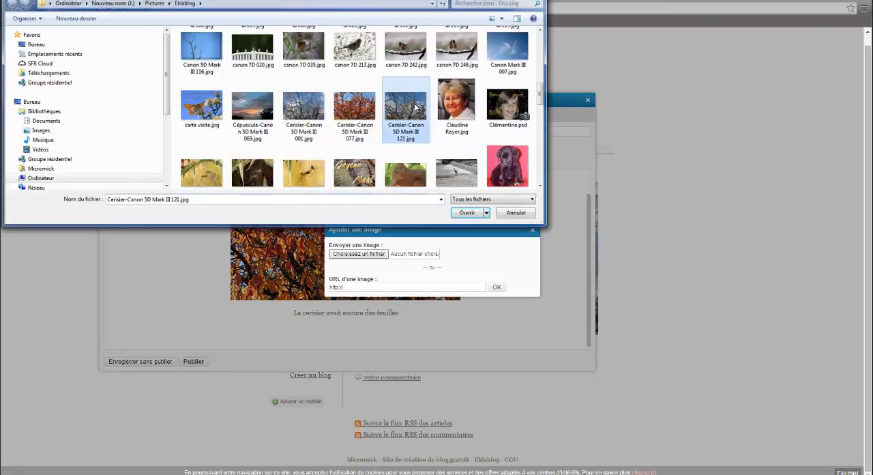
double_click(416, 107)
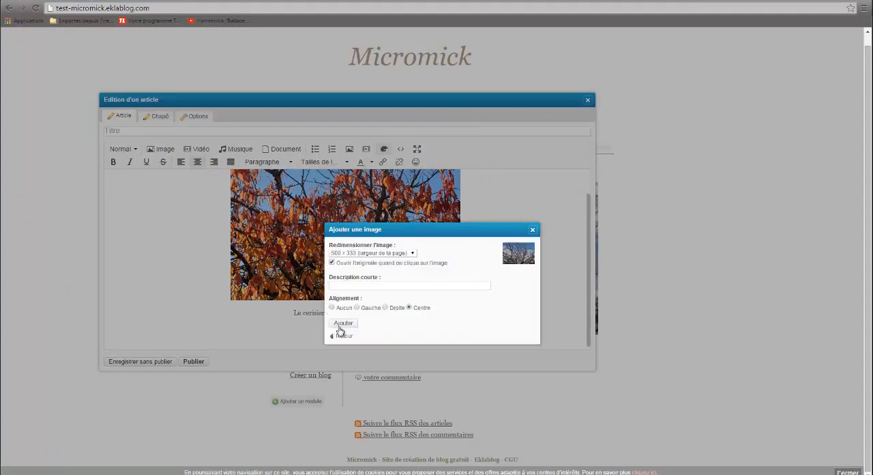
left_click(344, 323)
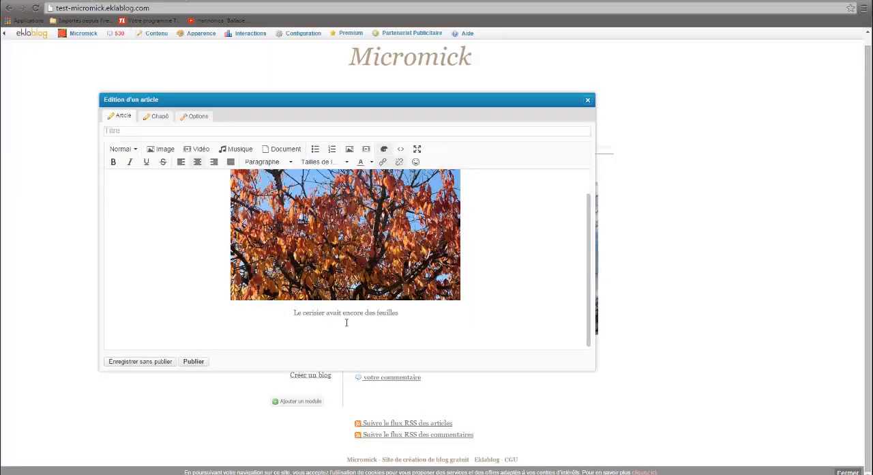
Step: Add an empty line below the newly inserted photo and save the article without publishing
scroll(429, 302, "down", 4)
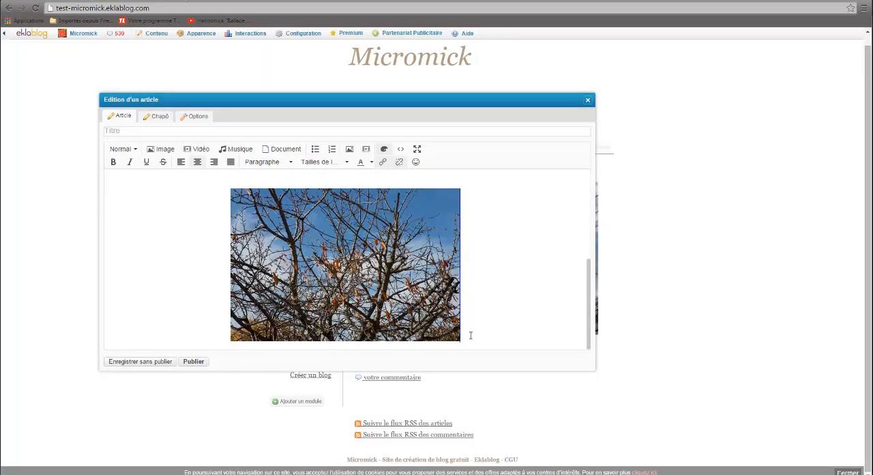
key("Return")
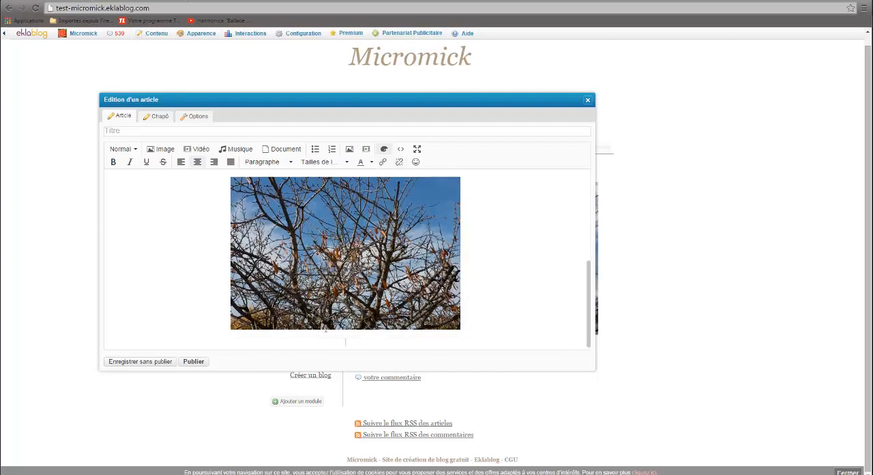
scroll(345, 287, "down", 1)
left_click(157, 361)
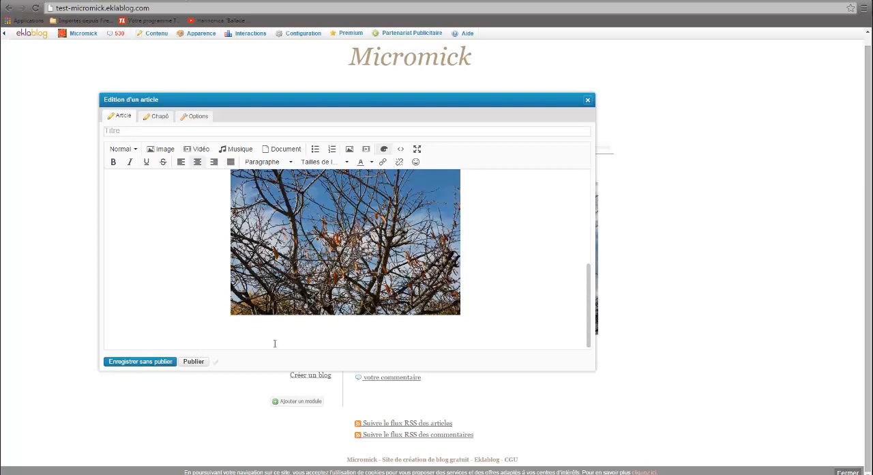
Step: Title the article "Cerisier en automne" and save it without publishing
left_click(224, 150)
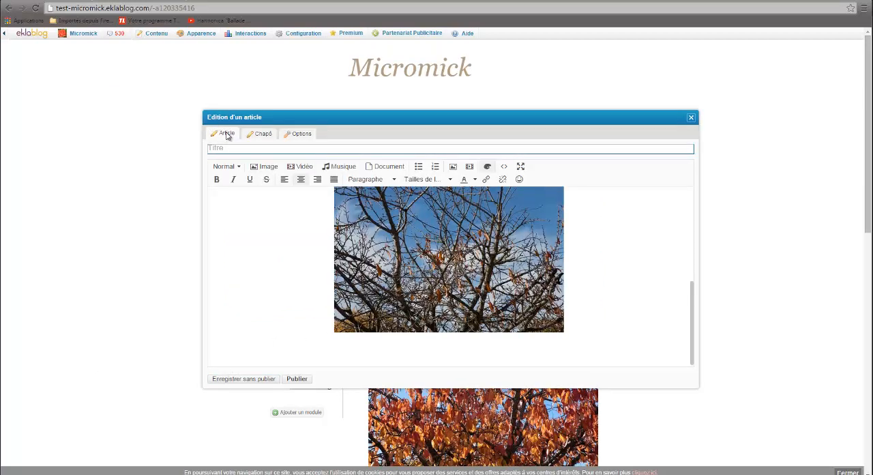
left_click(224, 149)
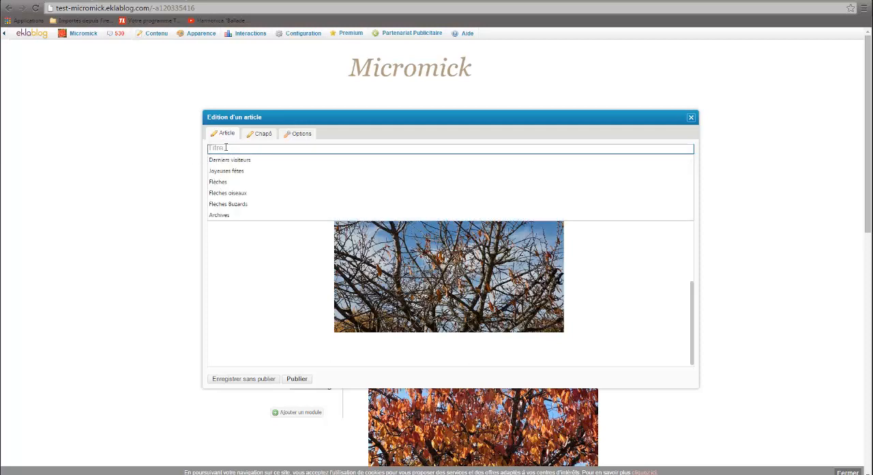
type("Cer")
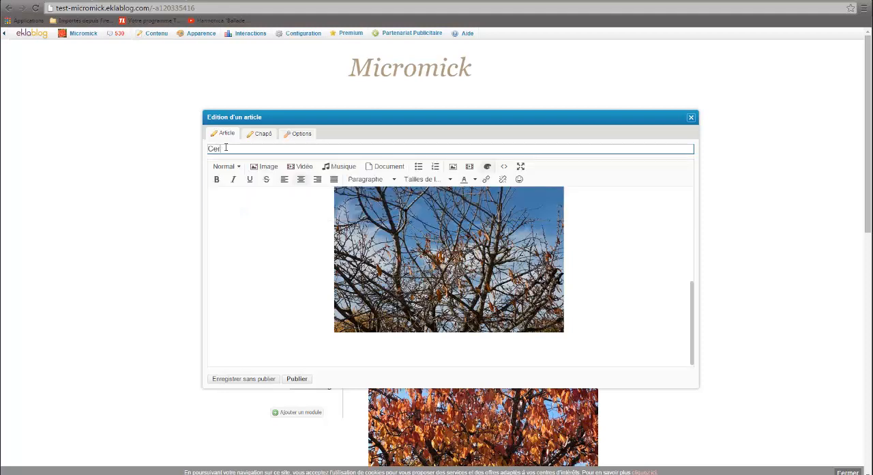
type("isier en automne")
left_click(253, 380)
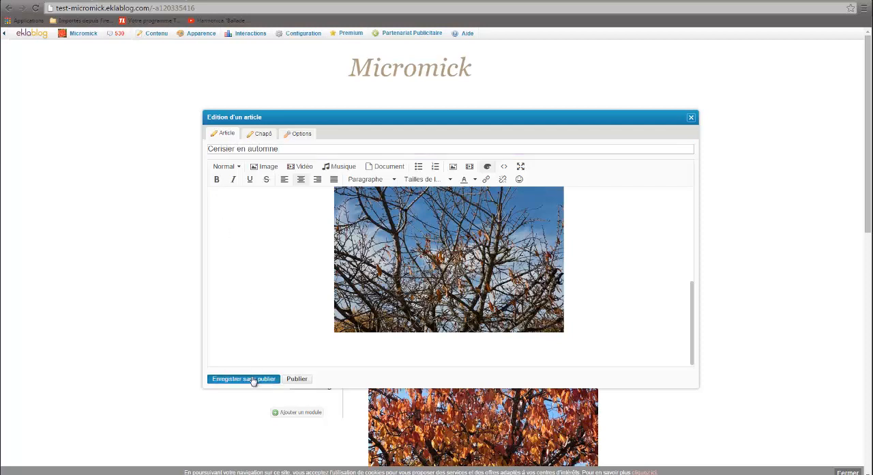
Step: Check the title on the article page, then look at the rubrique choices in the article's options
left_click_drag(452, 118, 265, 260)
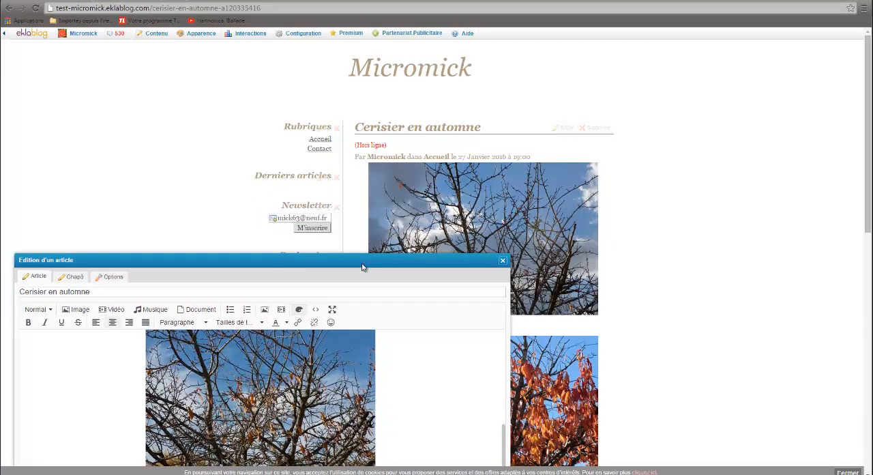
left_click_drag(362, 266, 501, 154)
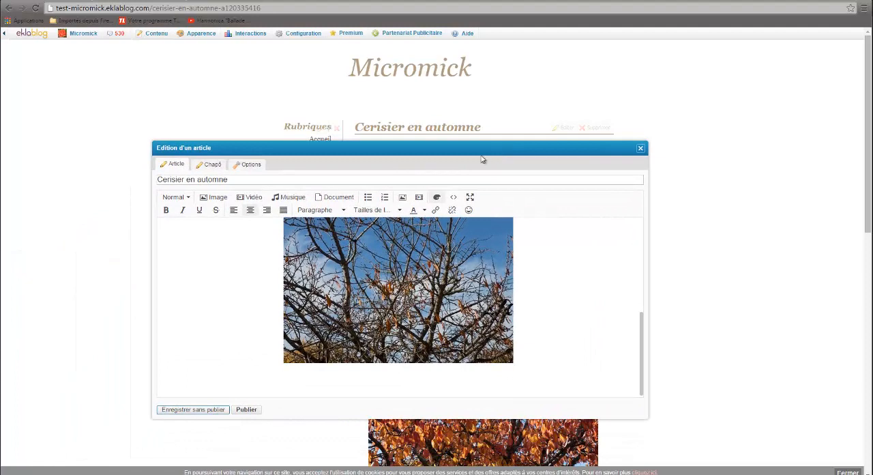
left_click(248, 170)
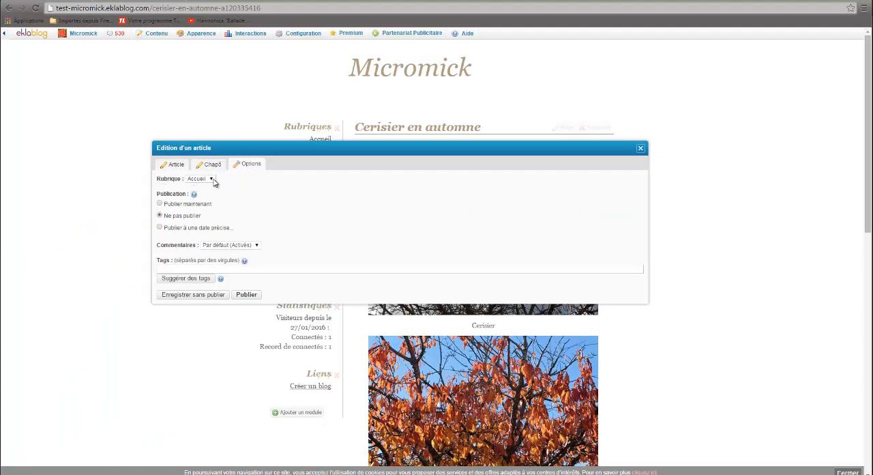
left_click(213, 180)
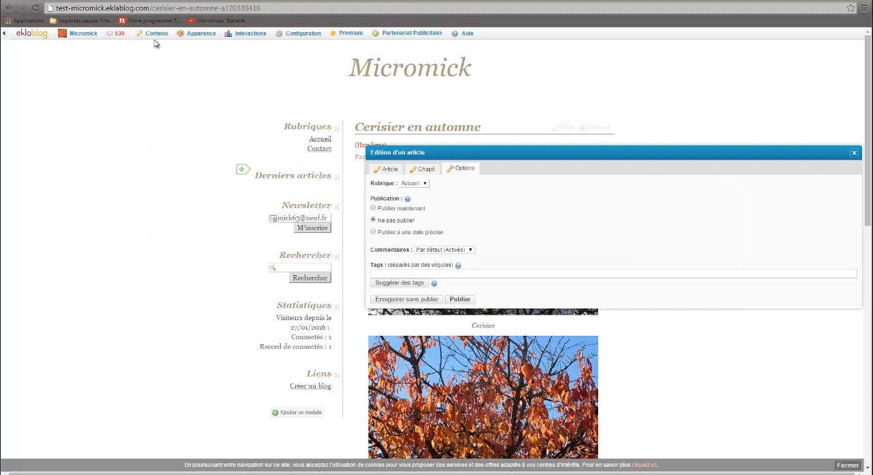
Step: Create a new article rubrique titled "Végétal"
mouse_move(162, 34)
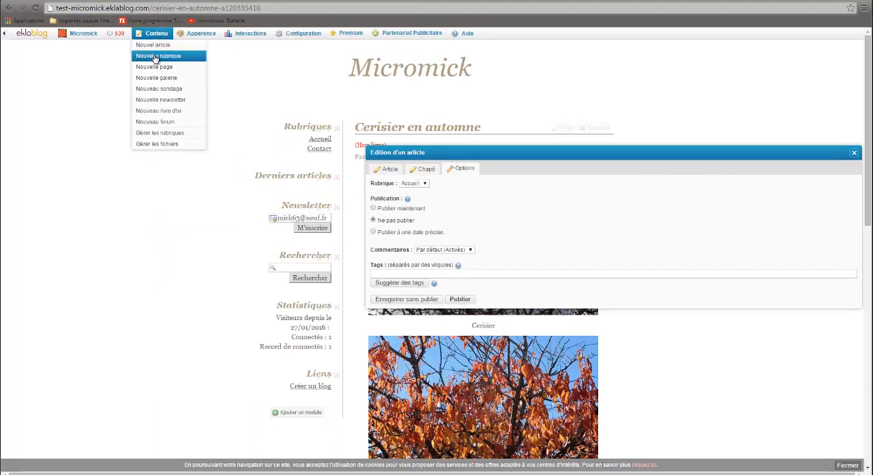
left_click(155, 59)
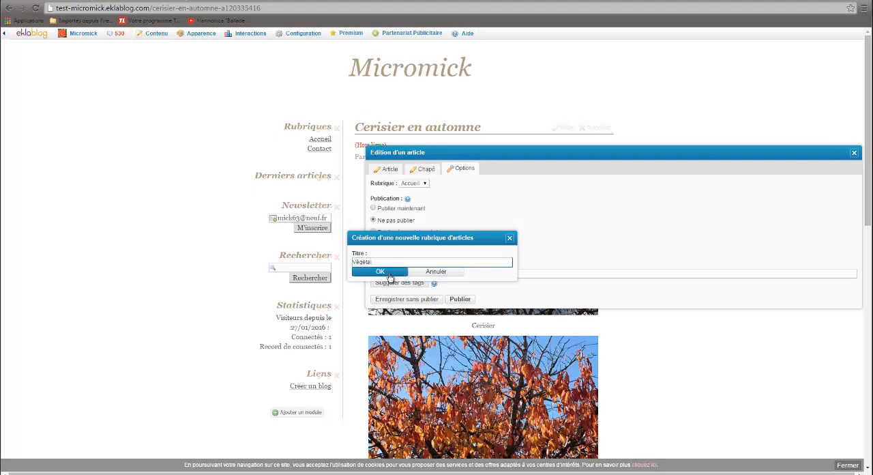
left_click(389, 274)
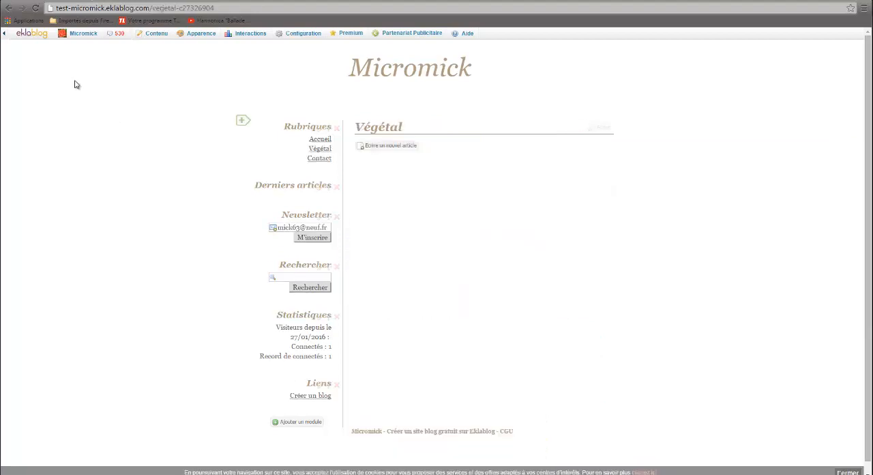
Step: Reopen the Cerisier en automne article for editing, select Végétal as its rubrique, and close the editor without saving
left_click(8, 8)
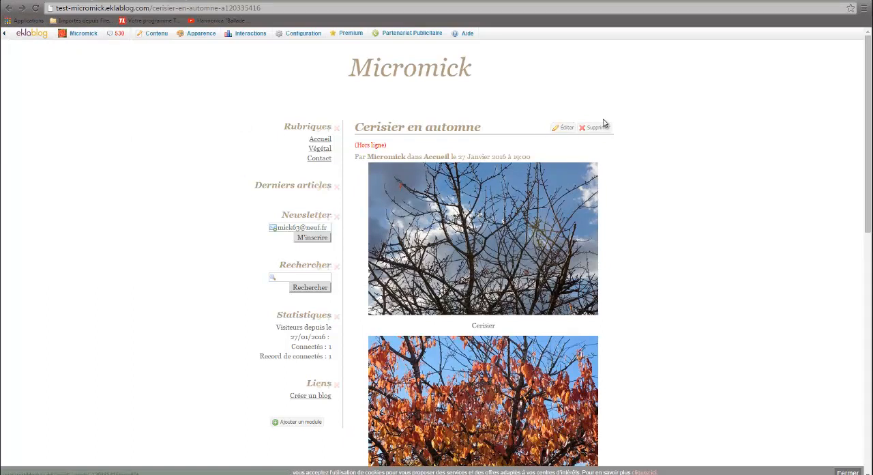
left_click(566, 129)
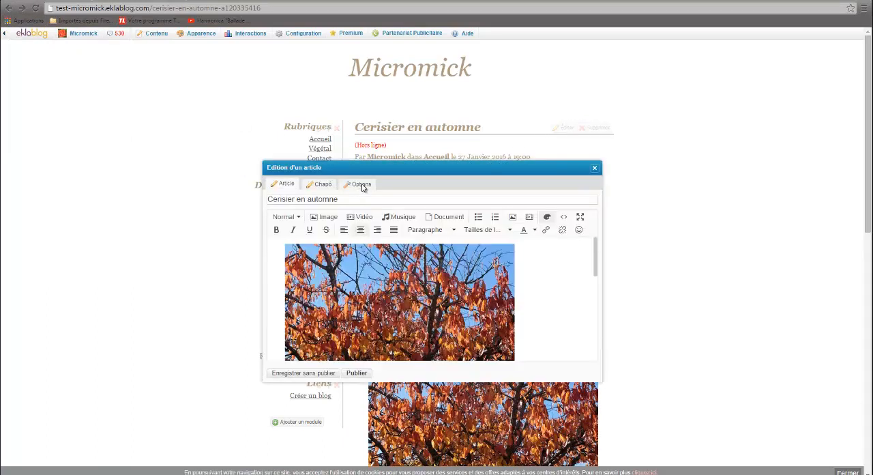
left_click(361, 185)
left_click(323, 198)
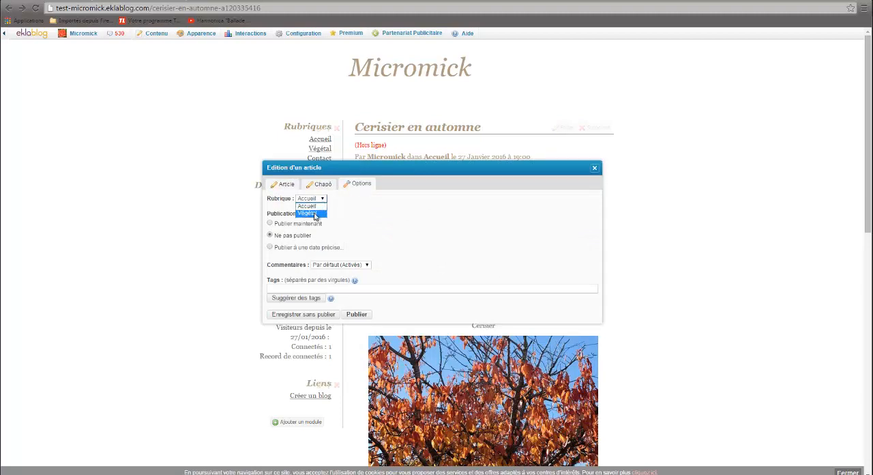
left_click(315, 214)
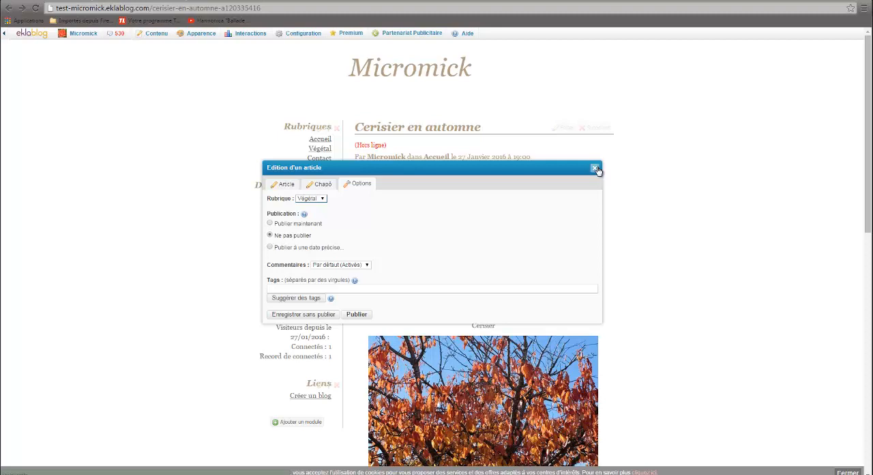
left_click(595, 169)
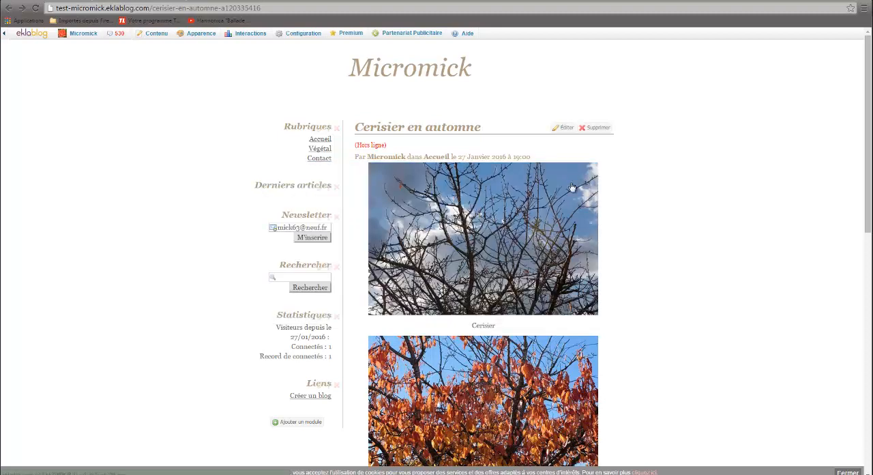
Step: Check the article page with its chapô and body photos and their captions
scroll(470, 254, "down", 2)
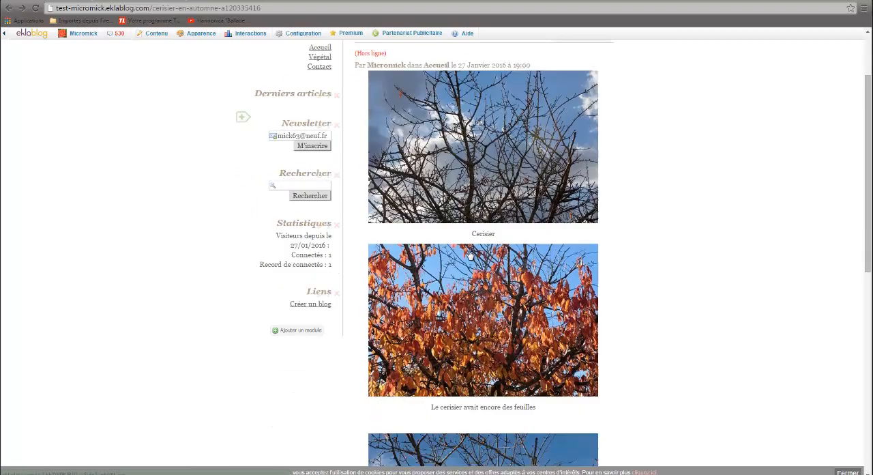
scroll(354, 244, "up", 2)
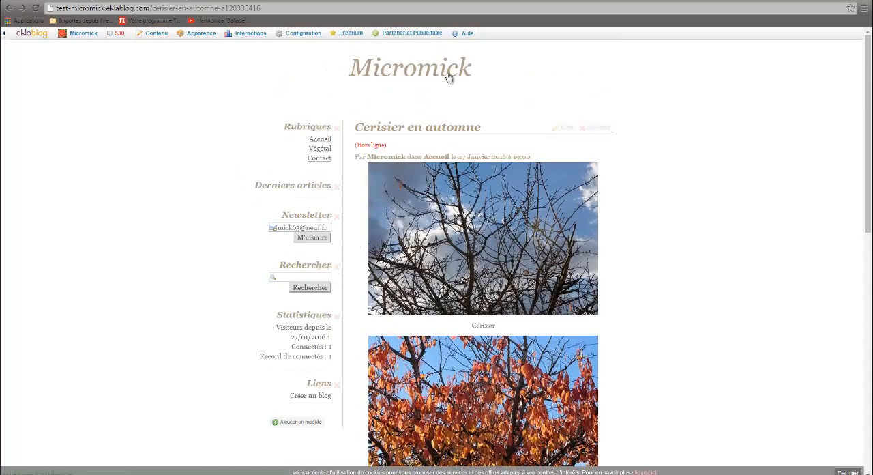
left_click(487, 70)
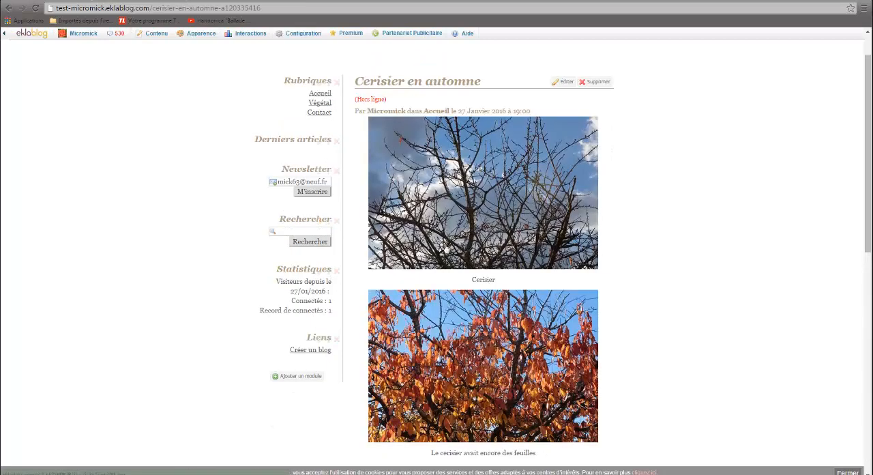
scroll(439, 245, "up", 1)
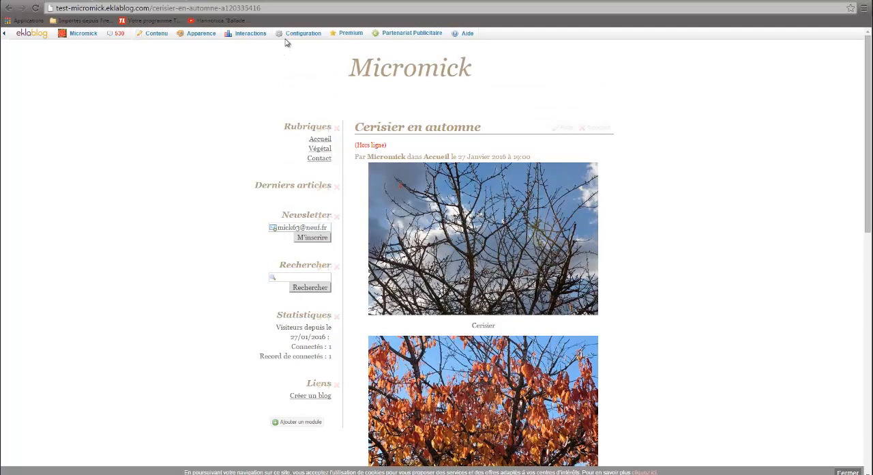
Step: Set the page width in the blog's theme to 1600 px and go to the blog's home page
mouse_move(288, 37)
mouse_move(247, 38)
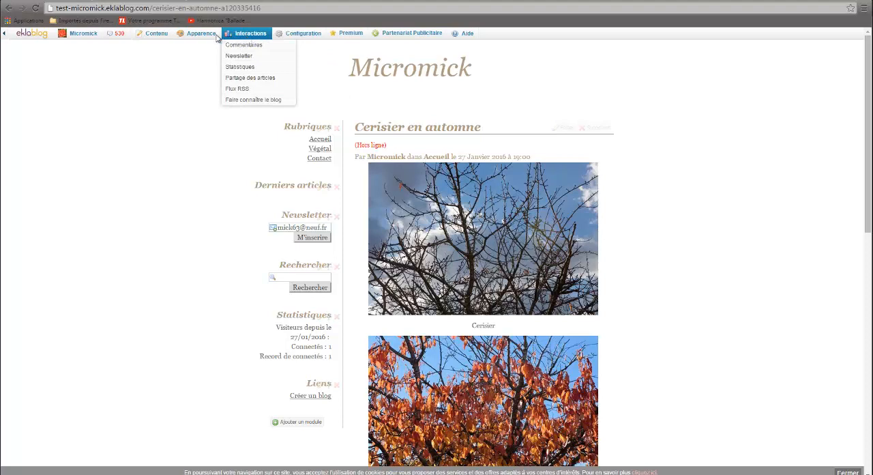
mouse_move(199, 35)
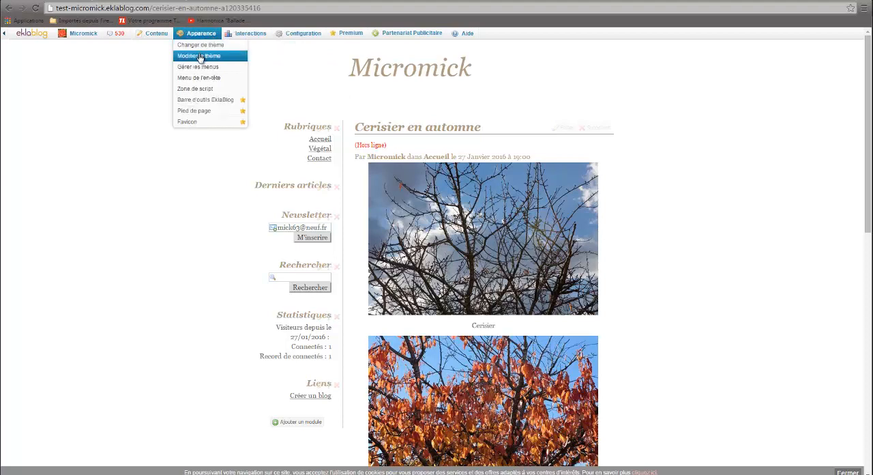
left_click(199, 57)
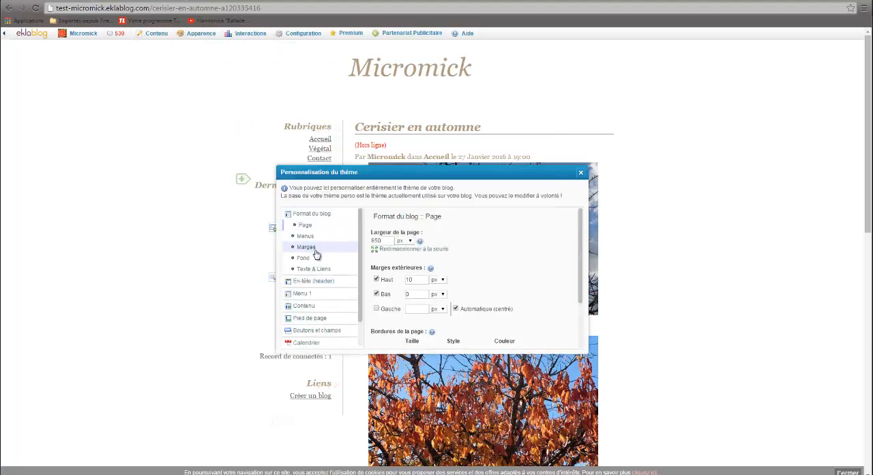
double_click(383, 241)
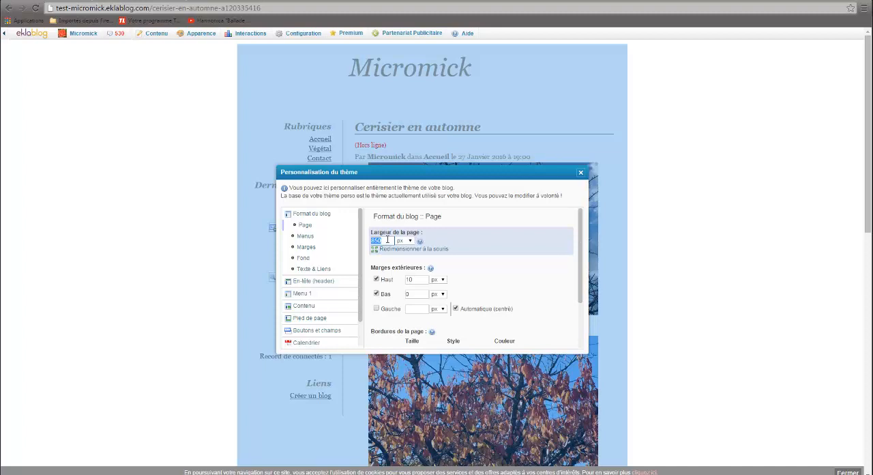
type("1")
type("800")
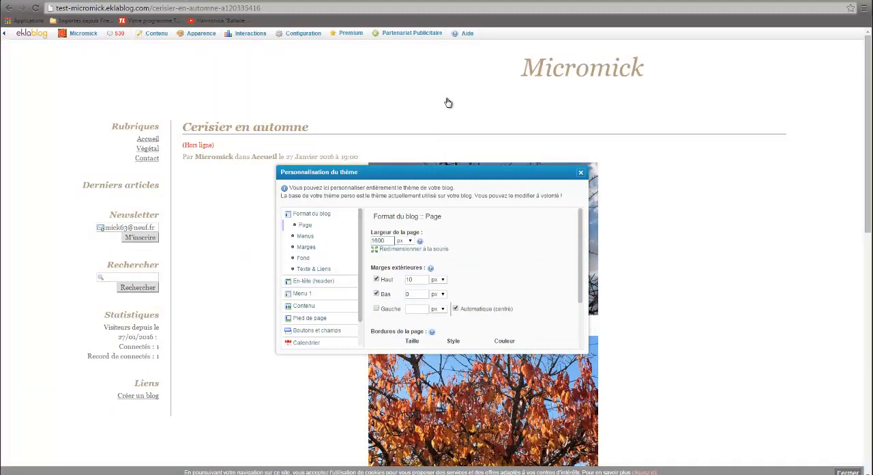
left_click(448, 95)
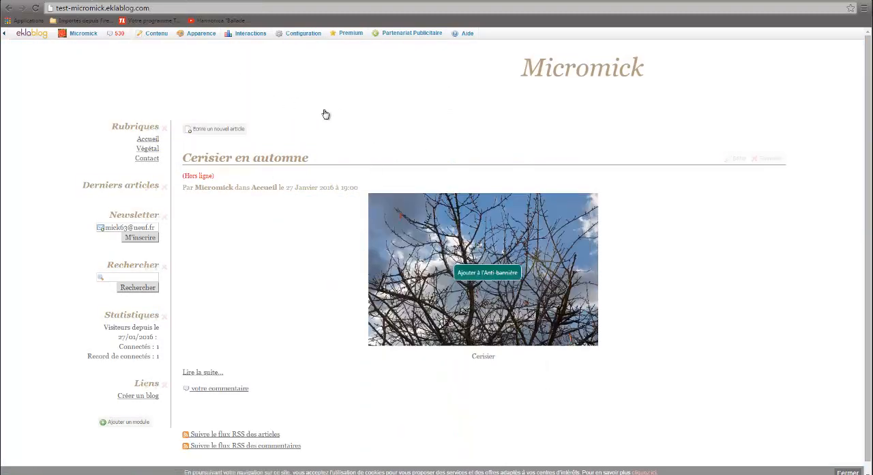
Step: In the theme's header format, enable a background image and upload Entête-Couché de soleil-Canon 7D 061.jpg for it
left_click(200, 35)
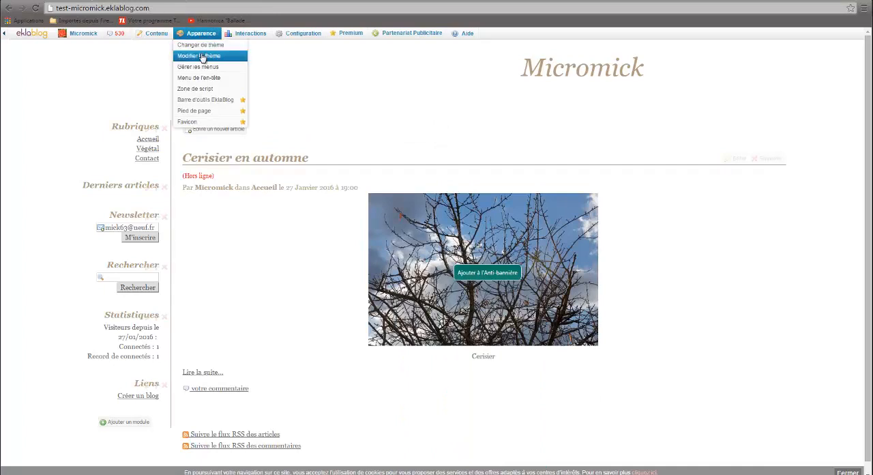
left_click(201, 56)
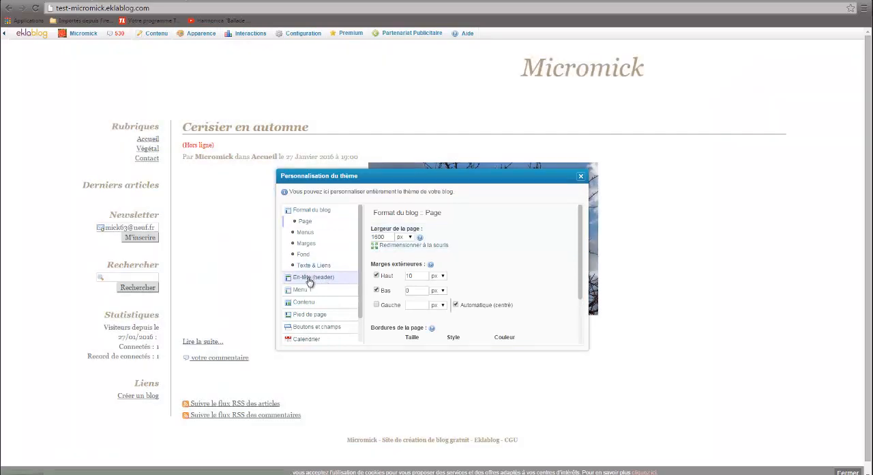
left_click(309, 280)
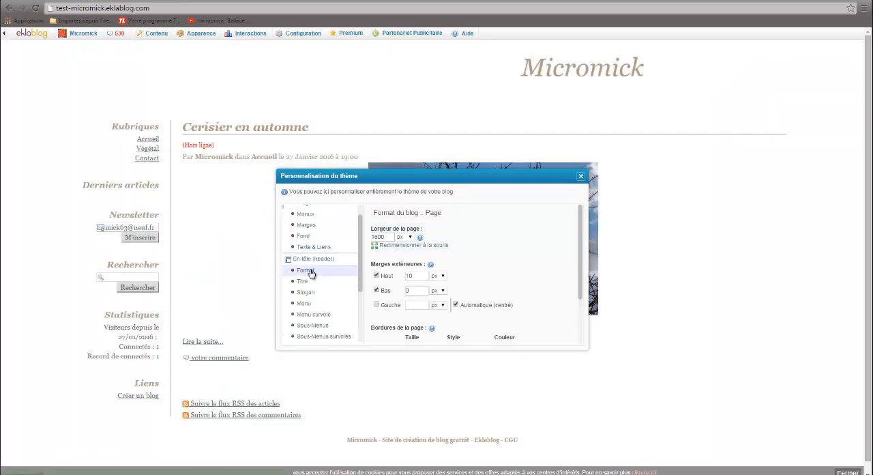
left_click(309, 271)
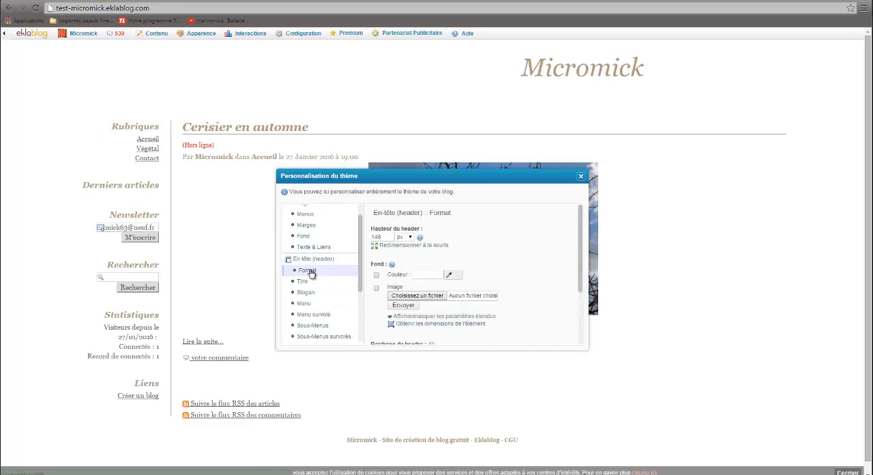
left_click(376, 287)
left_click(417, 296)
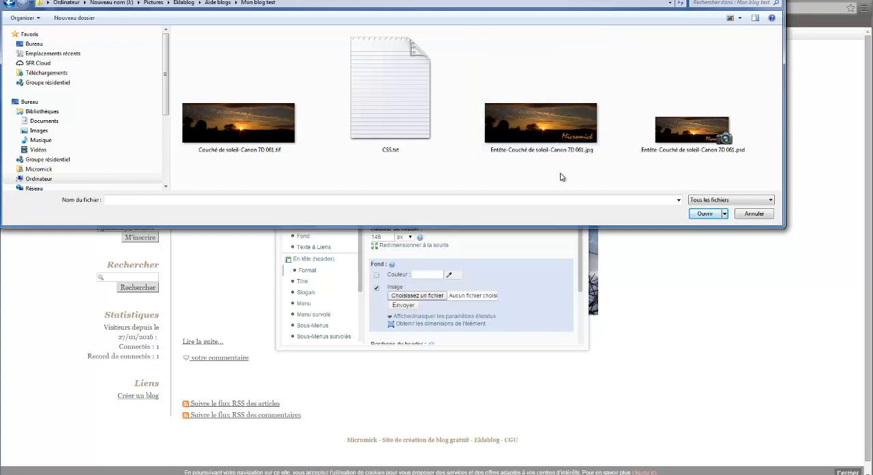
mouse_move(538, 128)
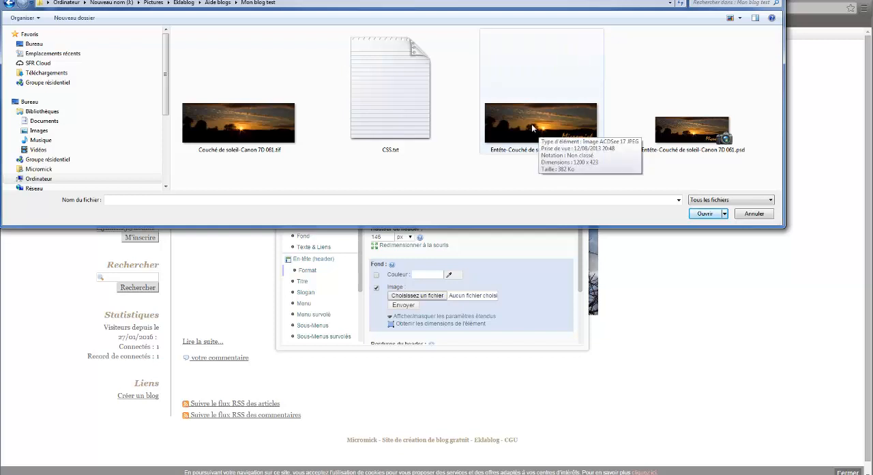
double_click(533, 127)
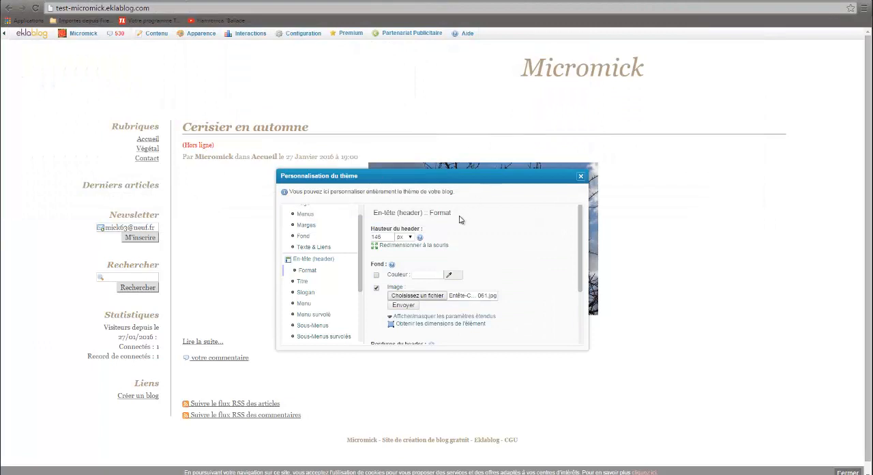
left_click(407, 306)
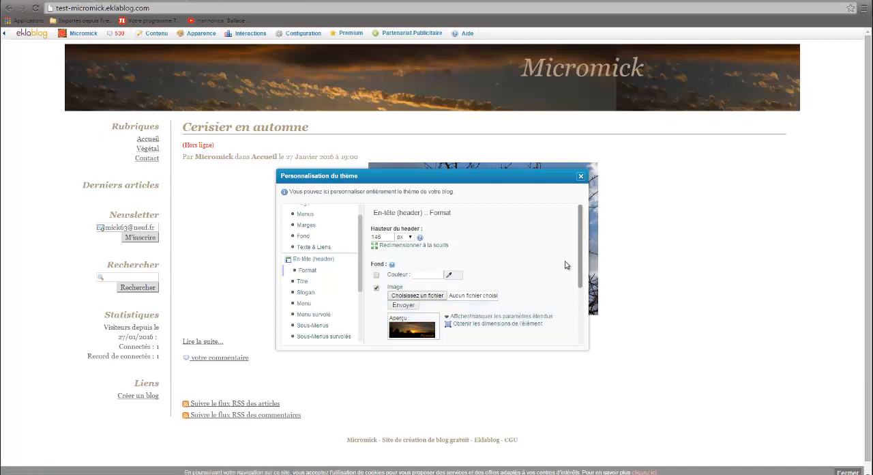
Step: Stretch the header's height freehand so the sunset picture shows down to its Micromick signature, and close the theme settings
scroll(646, 226, "down", 1)
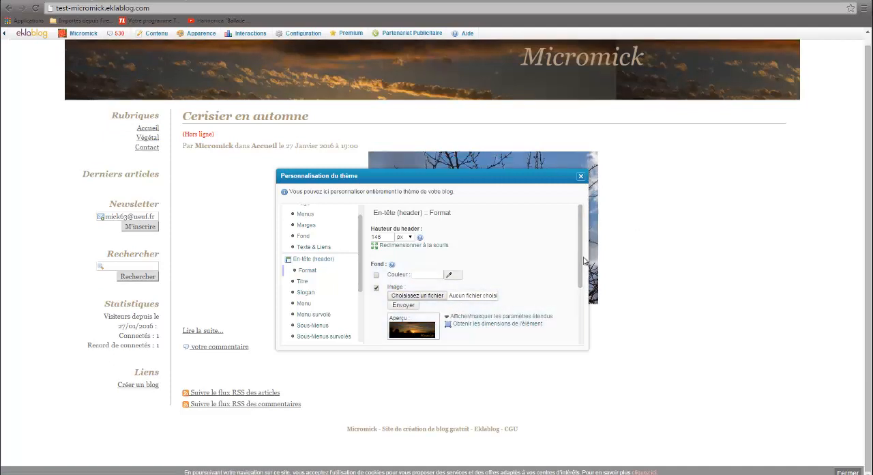
scroll(579, 266, "down", 2)
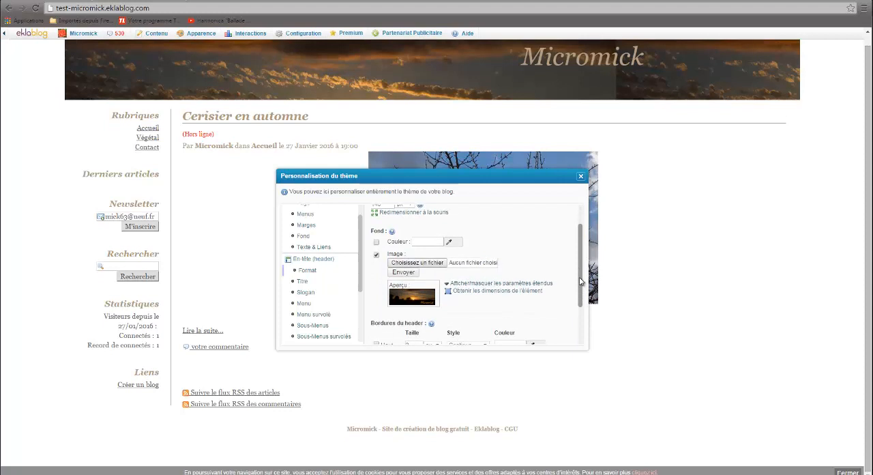
scroll(585, 255, "up", 2)
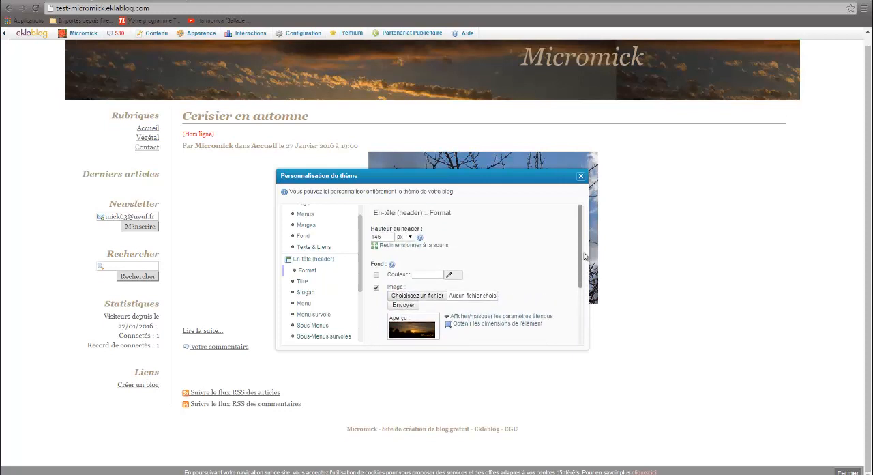
left_click(400, 247)
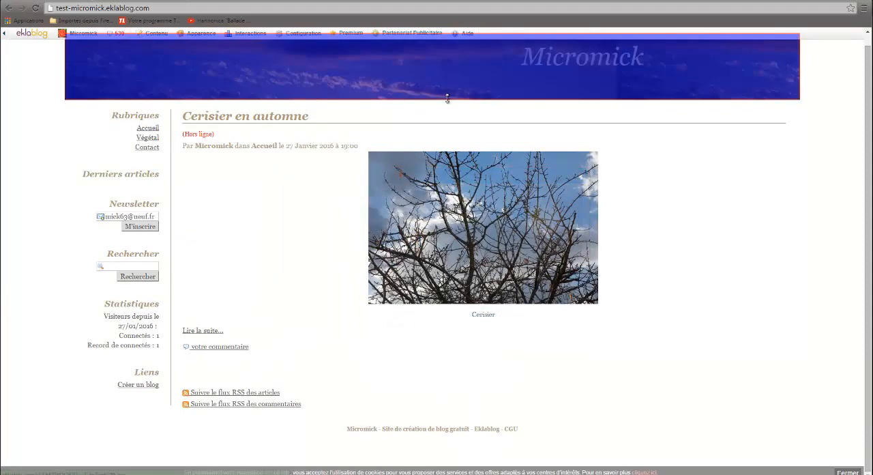
left_click_drag(448, 103, 430, 264)
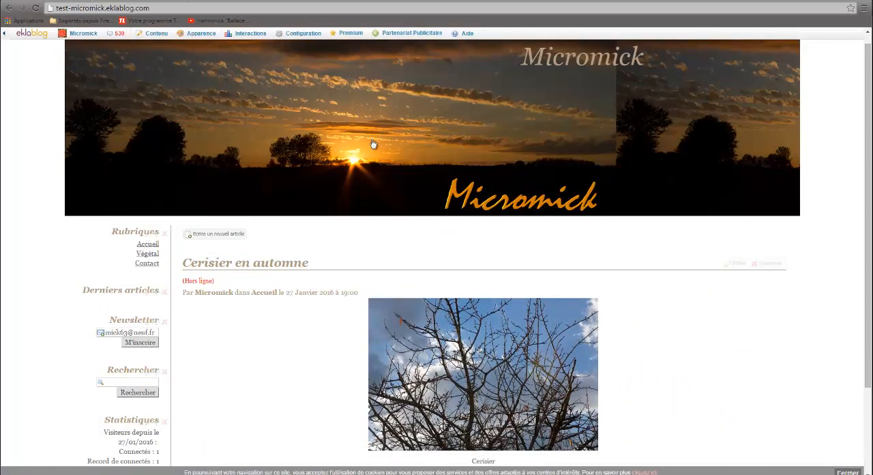
Step: Reopen the theme settings, set the page width to 1260 px, and stretch the header's height freehand to about 425 px
left_click(199, 33)
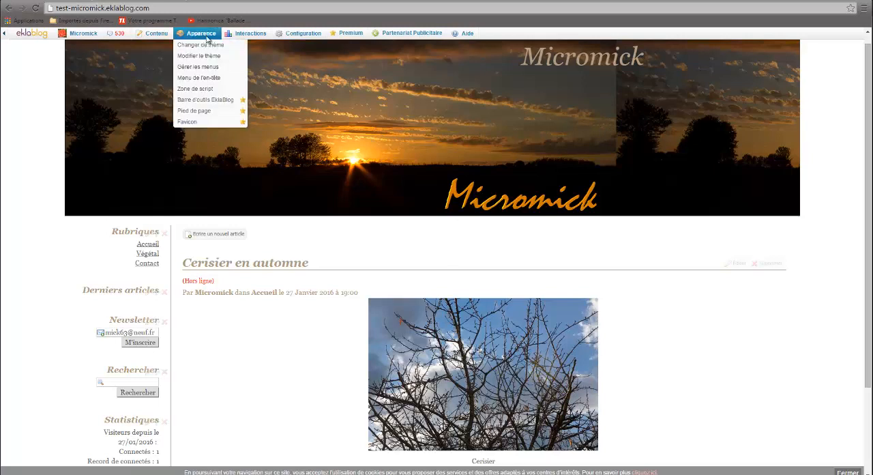
left_click(199, 56)
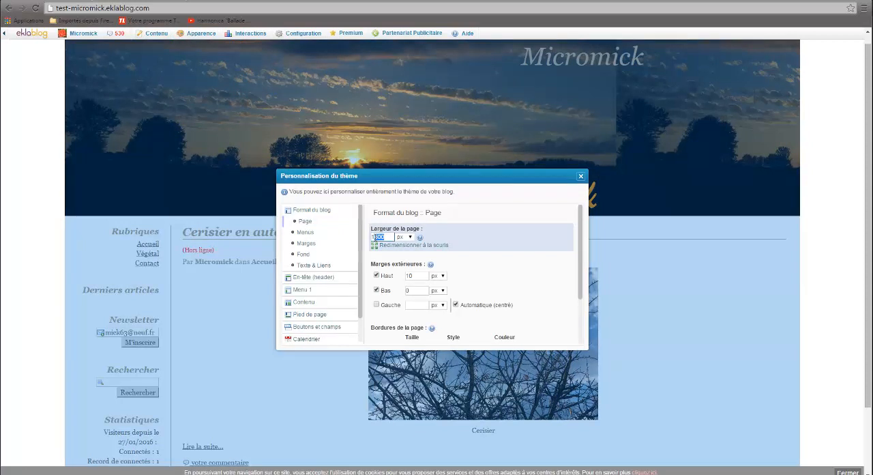
type("25")
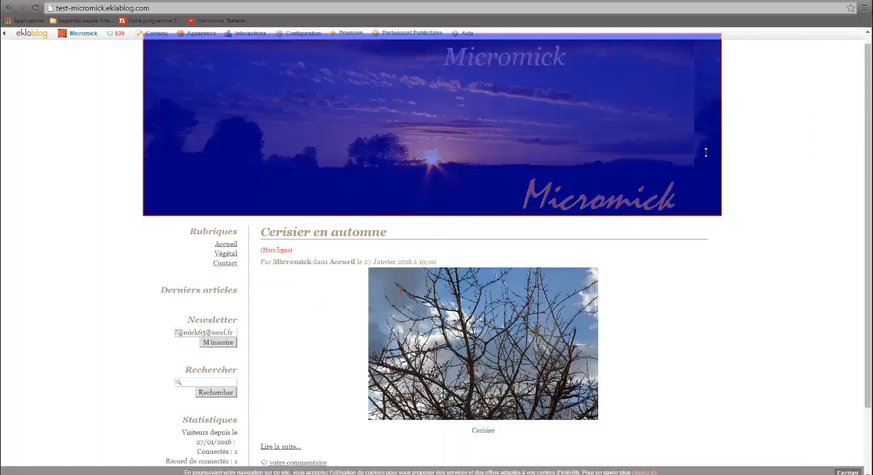
mouse_move(681, 213)
left_mouse_down()
mouse_move(680, 280)
mouse_move(678, 227)
left_mouse_up()
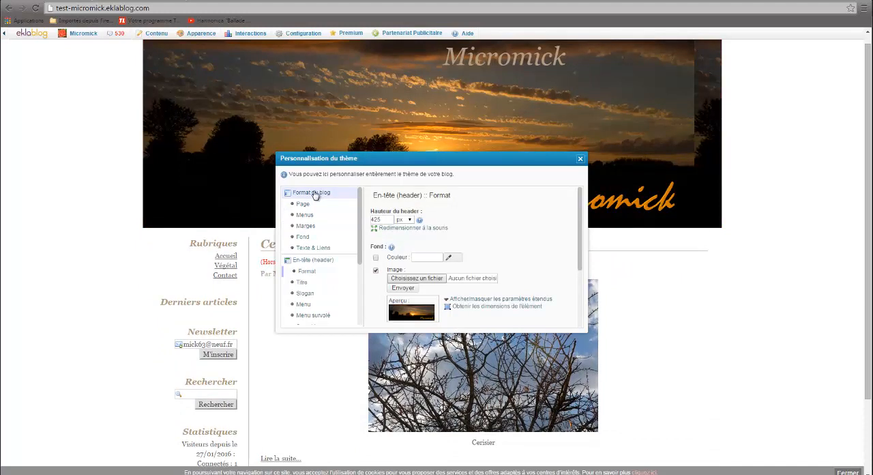
Step: Narrow the blog's page width freehand to about 1193 px so the header picture no longer repeats
left_click(314, 194)
left_click(313, 193)
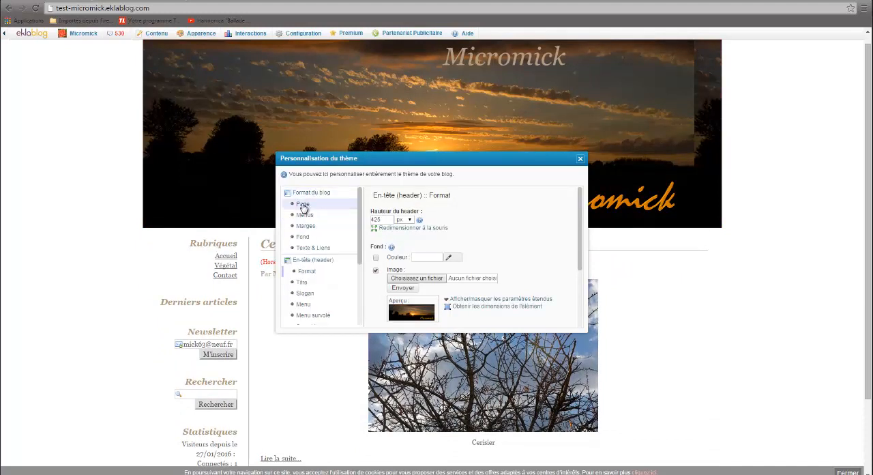
left_click(303, 204)
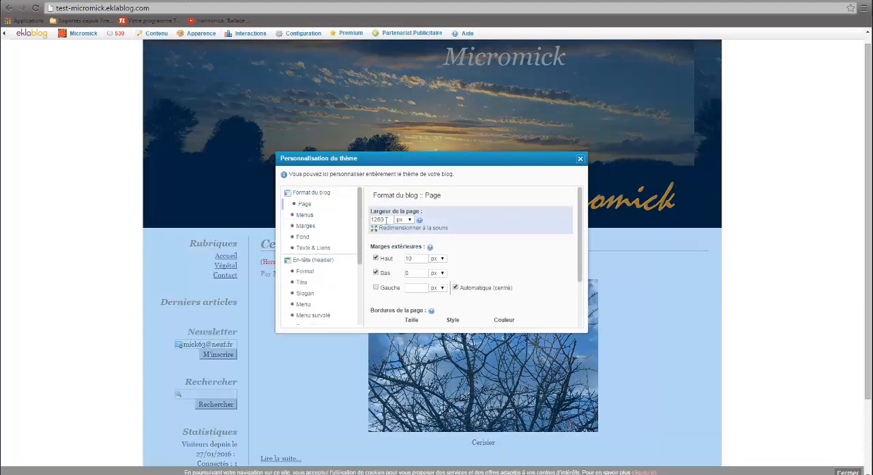
left_click(394, 228)
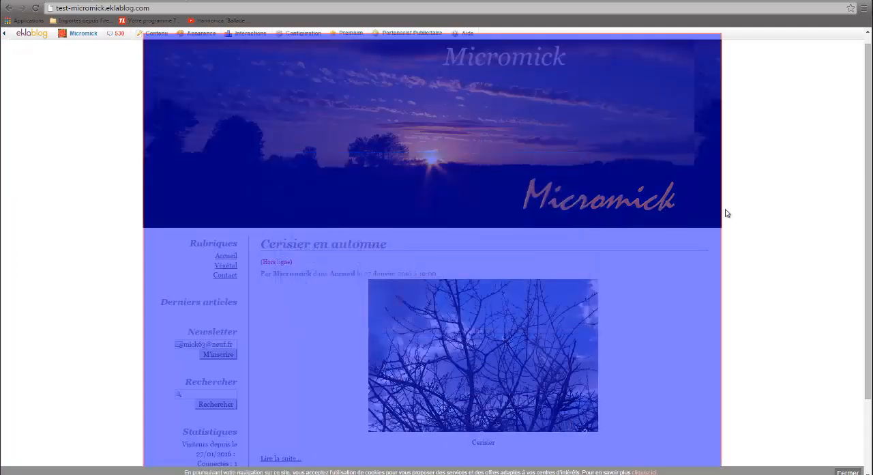
left_click_drag(720, 217, 695, 220)
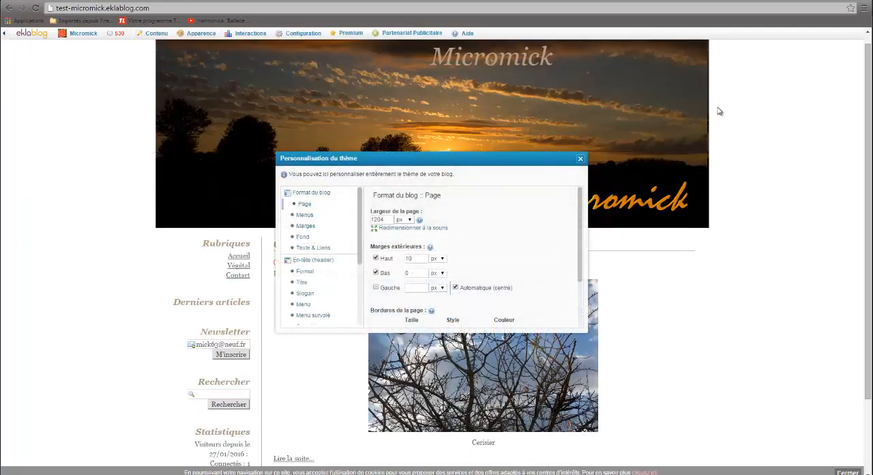
left_click(406, 227)
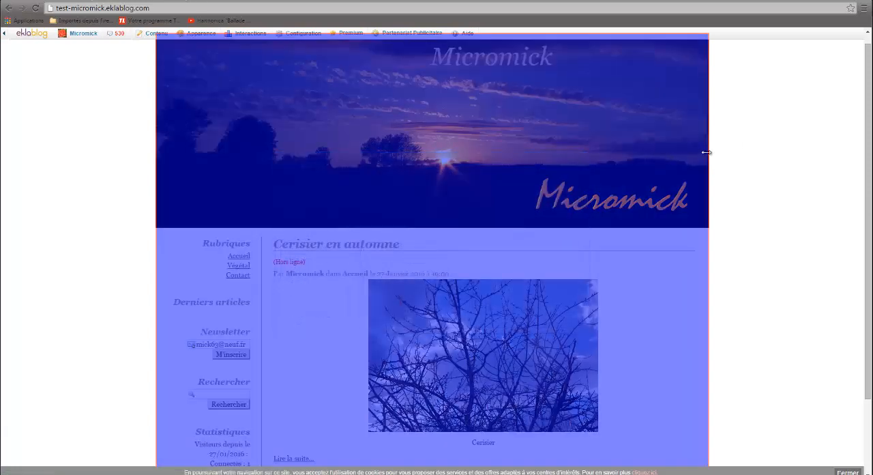
left_click_drag(706, 152, 702, 152)
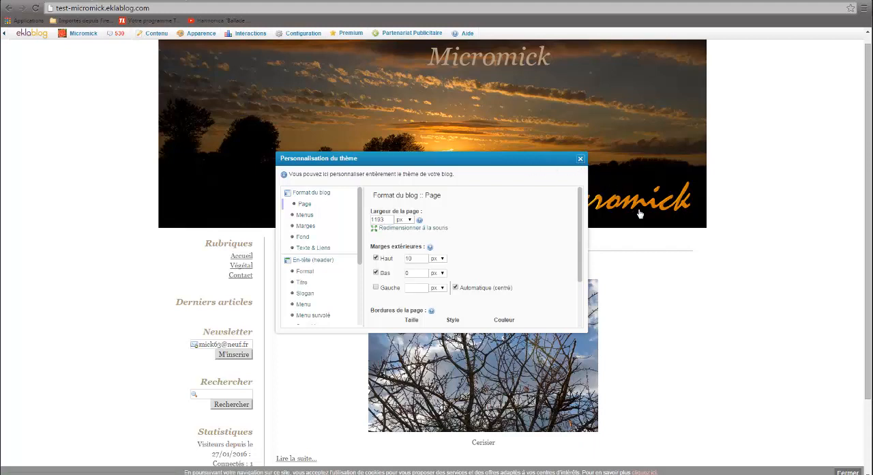
Step: Hide the title text in the blog's header
left_click_drag(538, 162, 513, 149)
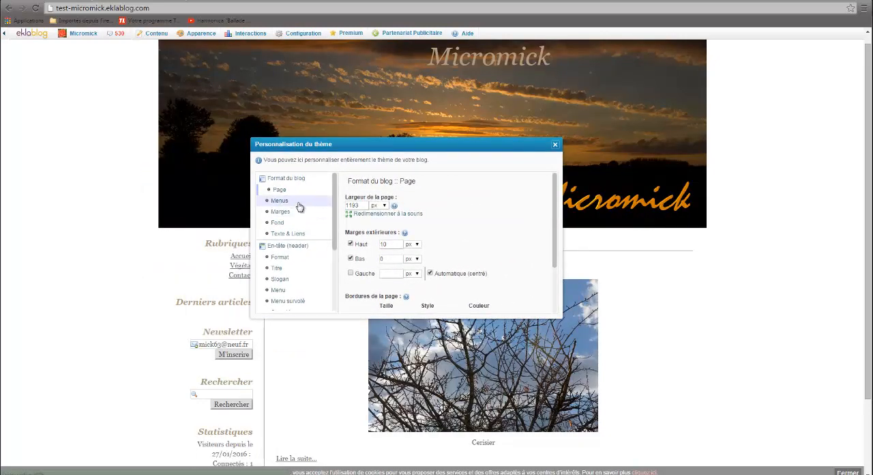
left_click(278, 269)
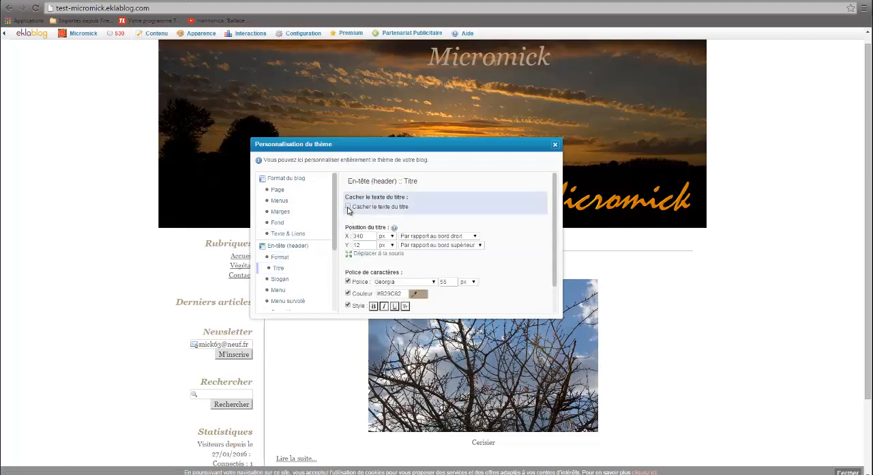
left_click(348, 208)
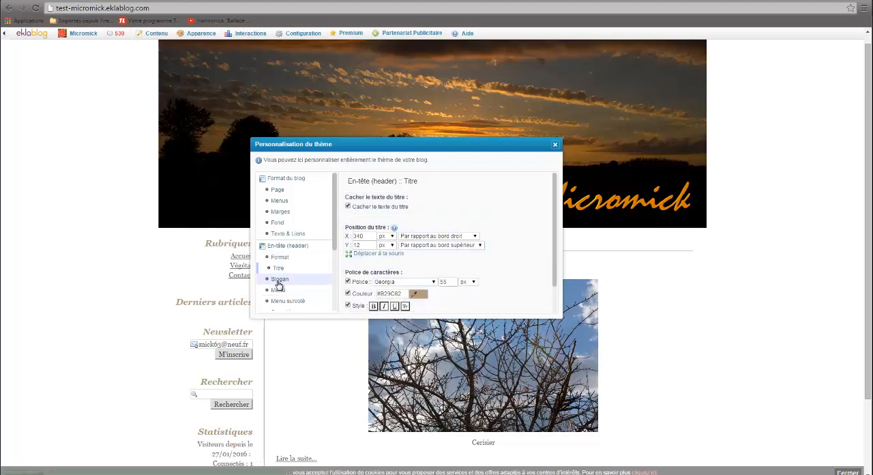
Step: Replace the theme's additional CSS with the copied border-radius rules, apply and save it, and close the theme settings to view the blog
left_click_drag(462, 152, 524, 155)
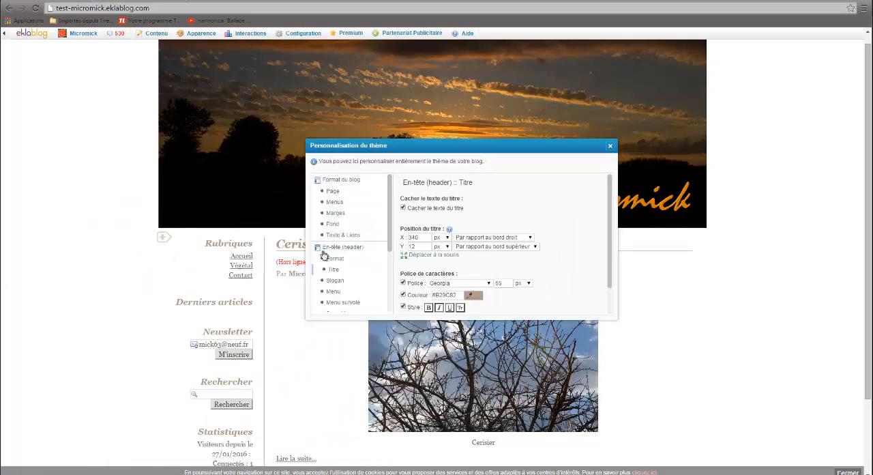
left_click_drag(391, 238, 395, 294)
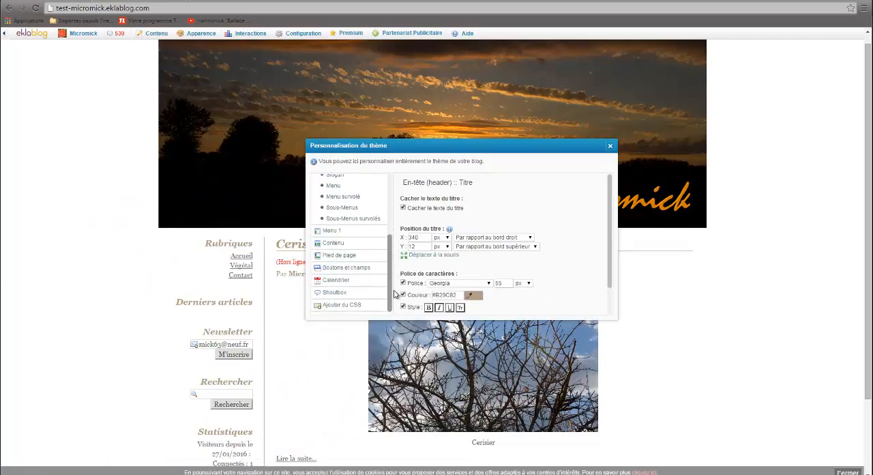
left_click(352, 305)
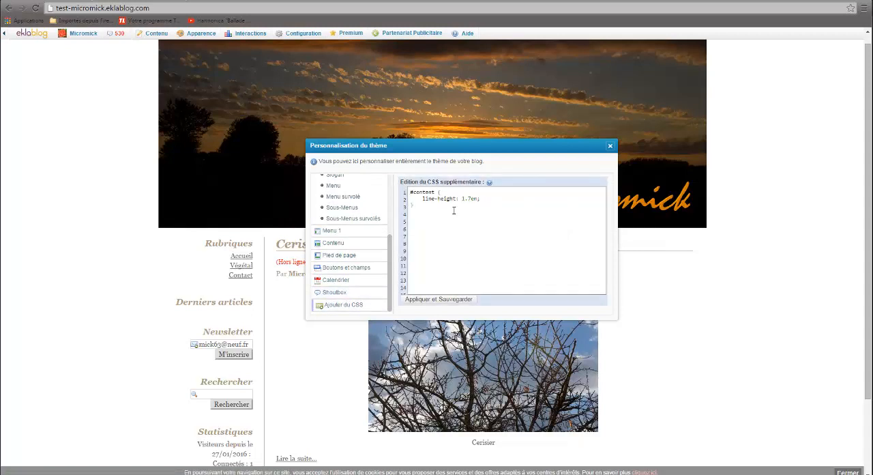
left_click_drag(437, 210, 390, 182)
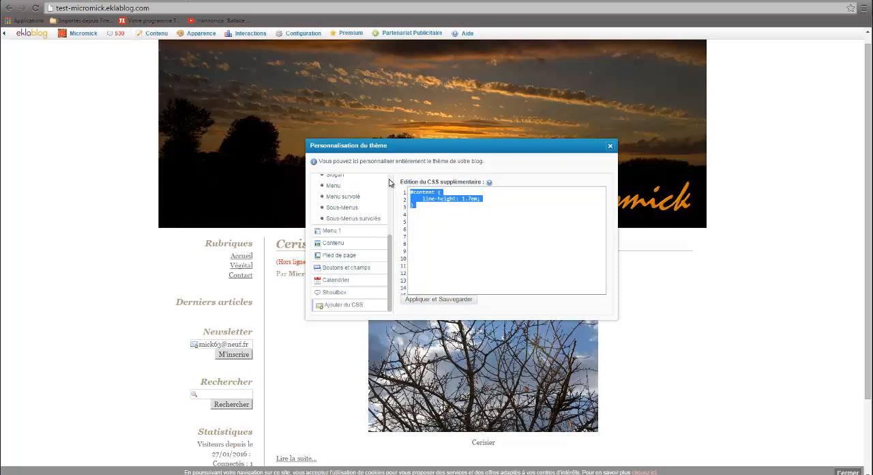
key("Delete")
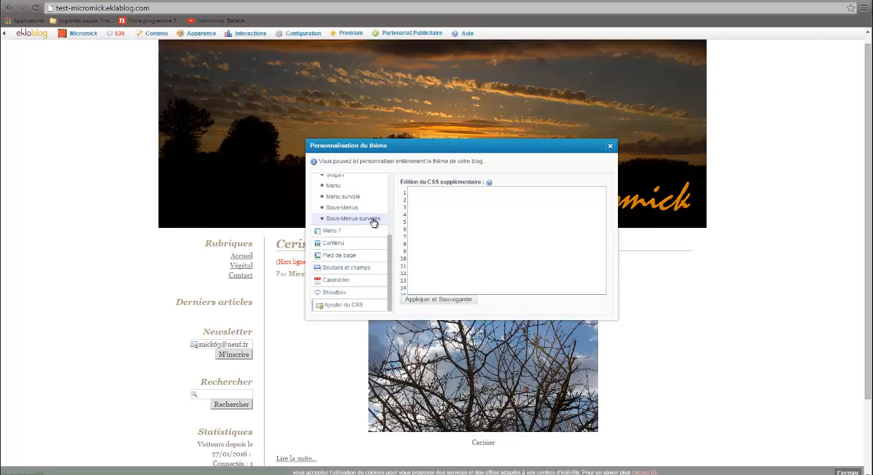
key("ctrl+v")
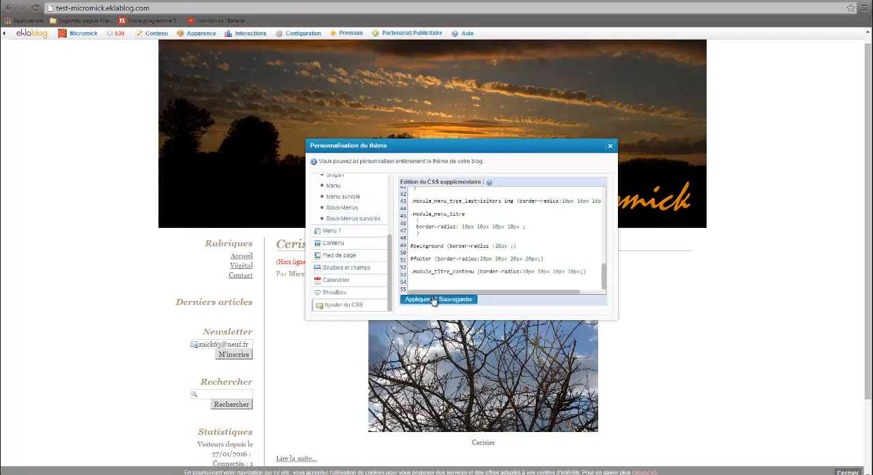
left_click(434, 299)
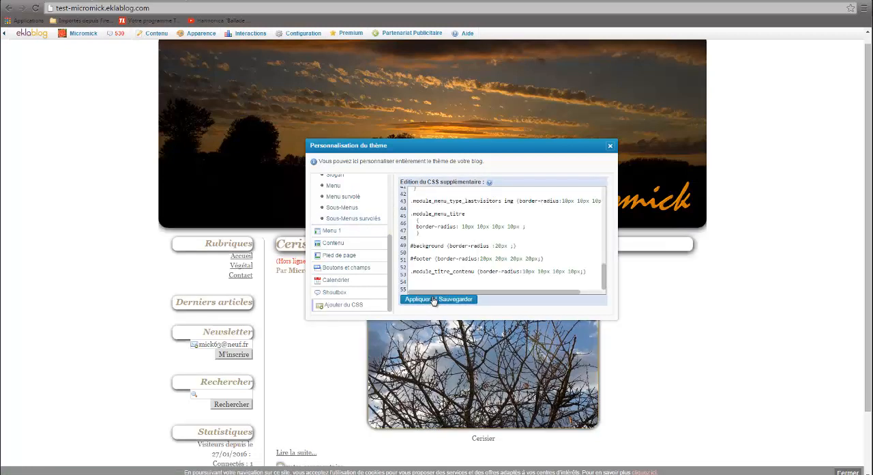
left_click(610, 146)
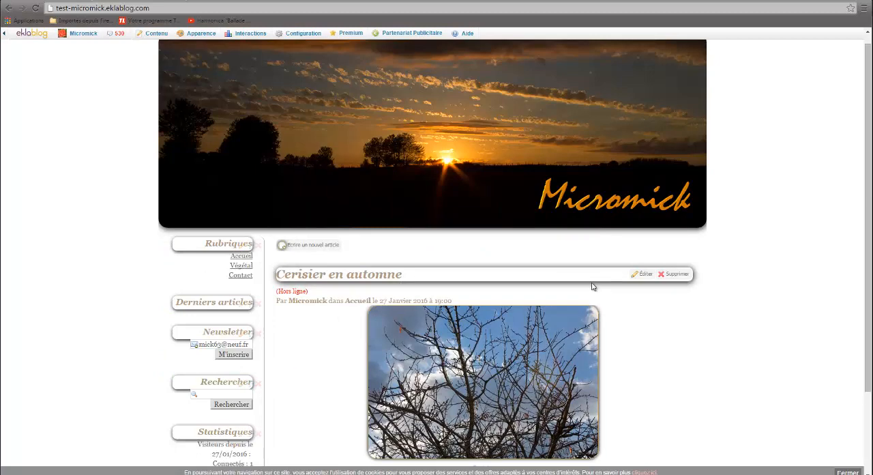
scroll(563, 283, "up", 1)
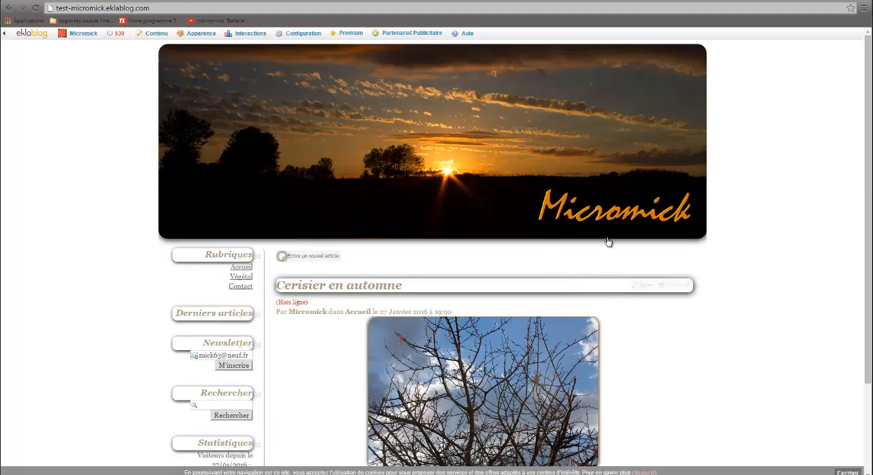
Step: Reopen the theme customization and set the left and right margins of both the header and the footer to 20 px
scroll(610, 240, "down", 2)
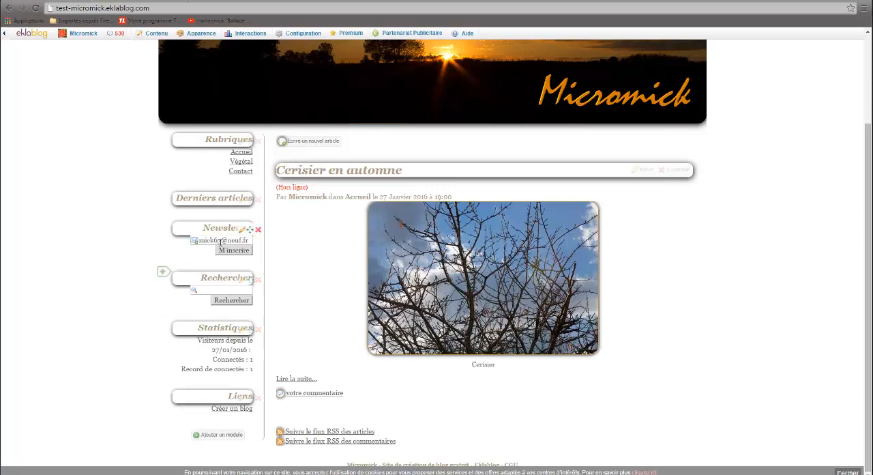
scroll(176, 249, "up", 2)
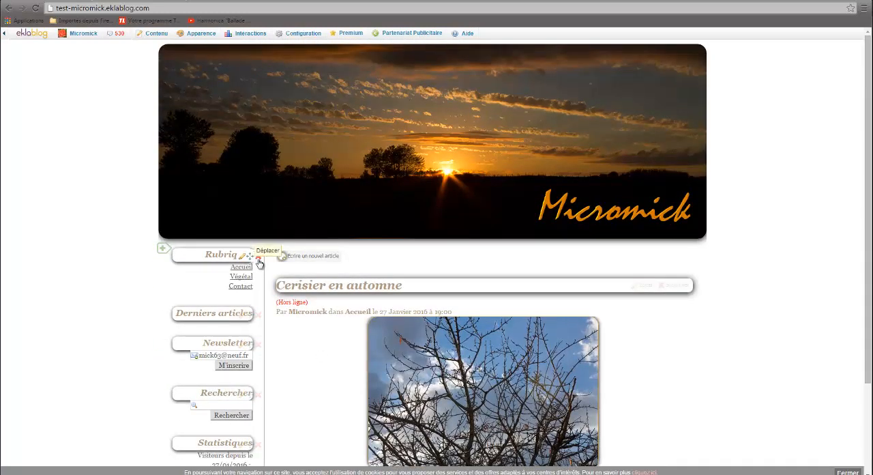
mouse_move(202, 38)
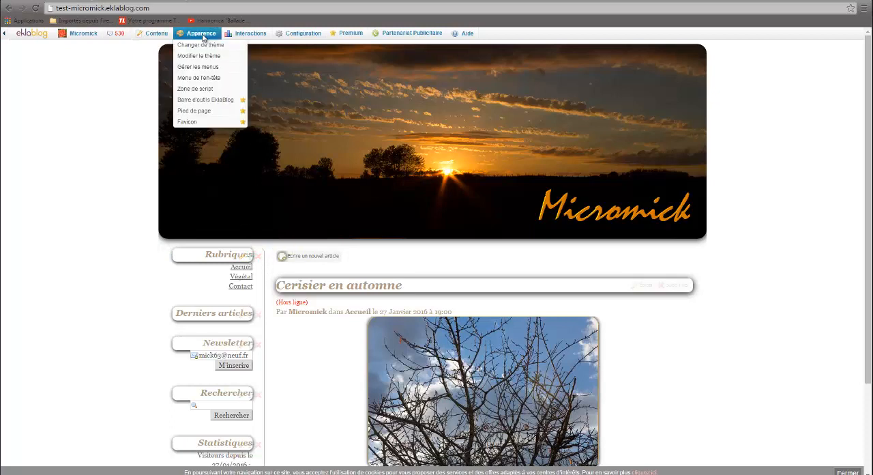
left_click(199, 57)
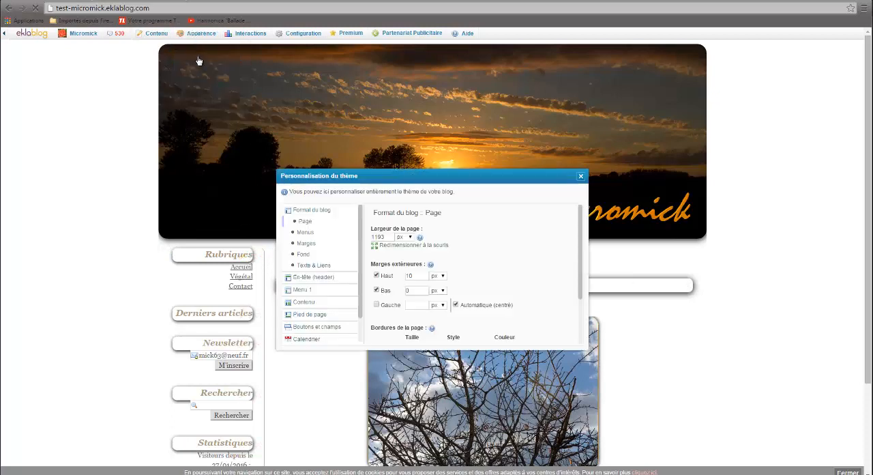
left_click(311, 245)
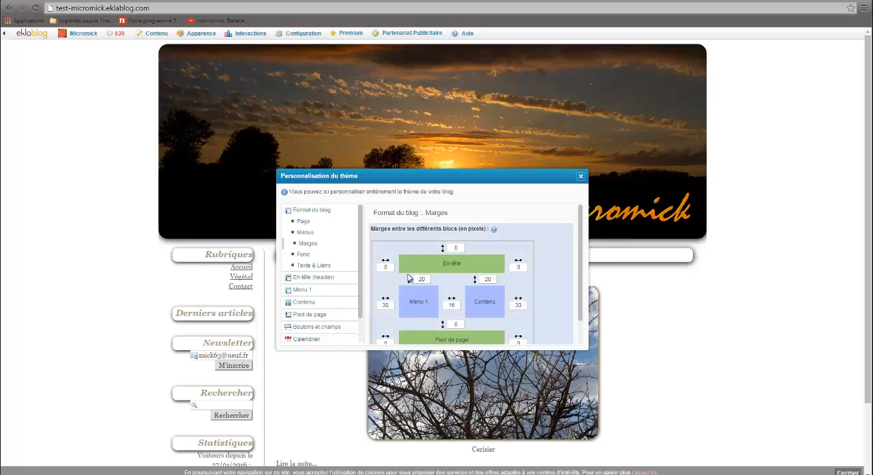
double_click(387, 267)
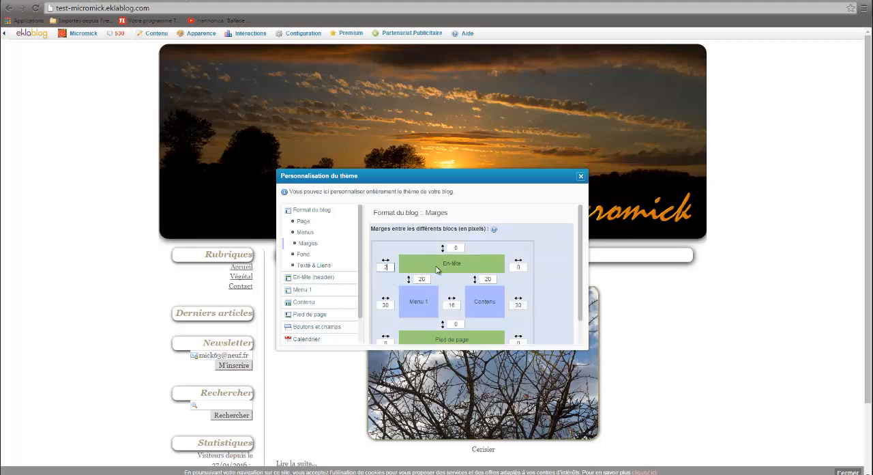
type("20")
double_click(518, 268)
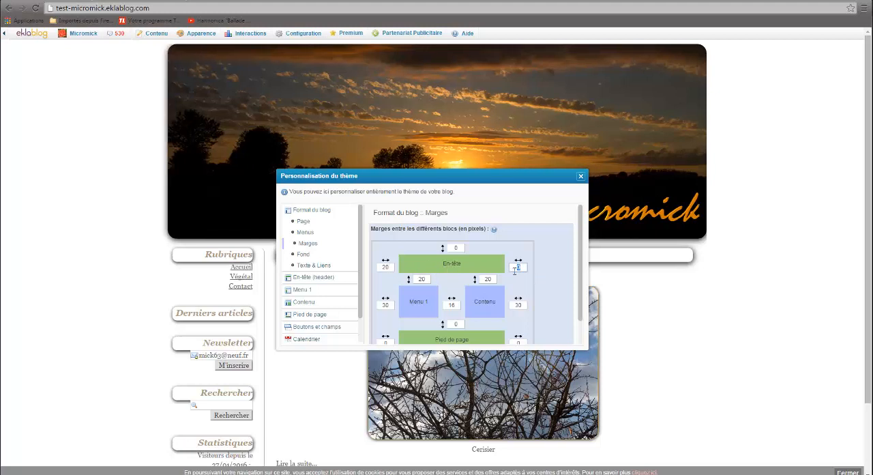
type("20")
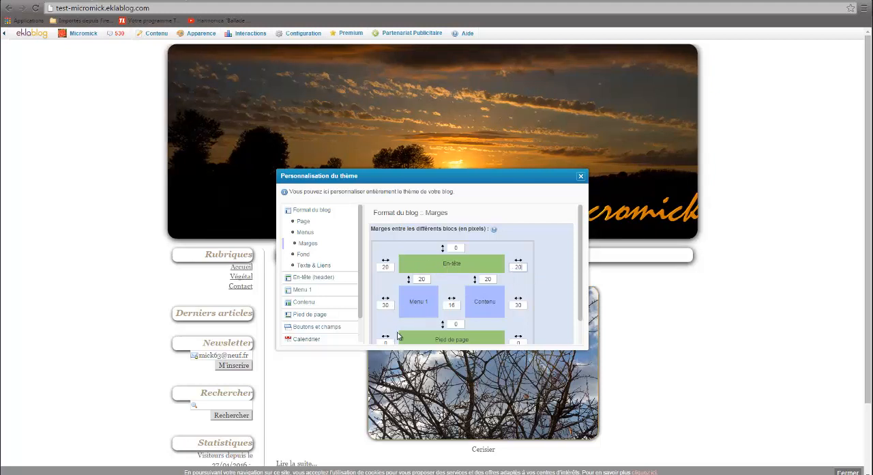
type("20")
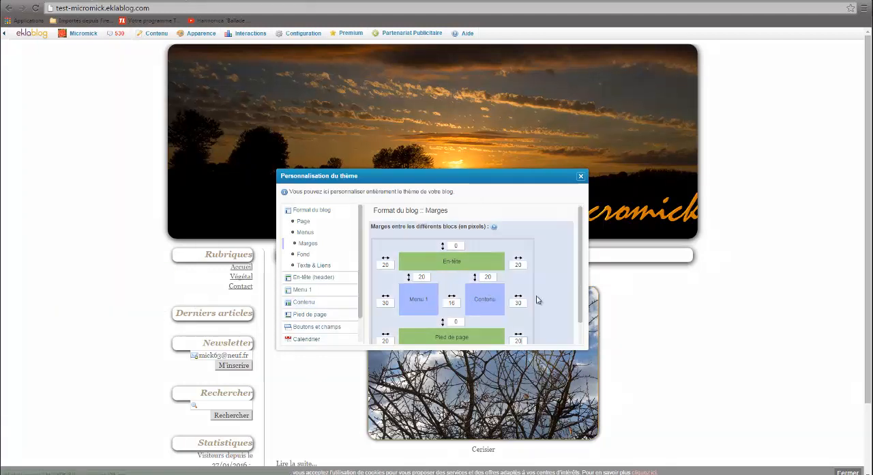
Step: Change the background colour of the blog's window to a light orange
left_click_drag(496, 184, 491, 79)
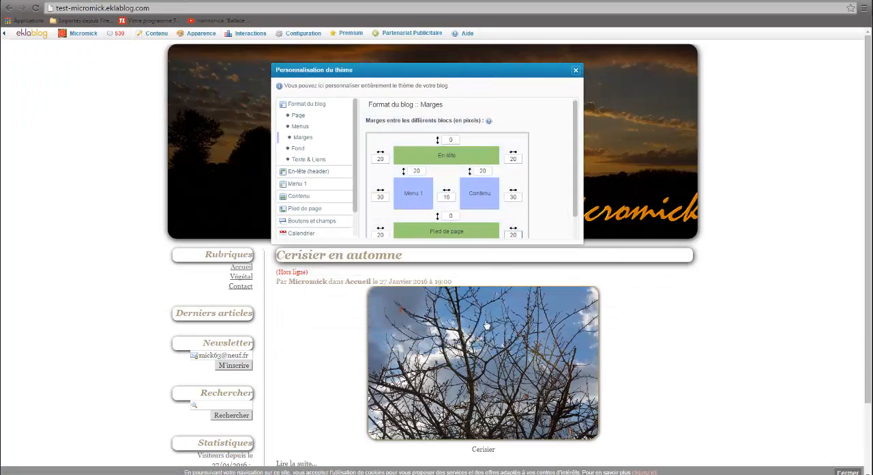
scroll(605, 341, "down", 3)
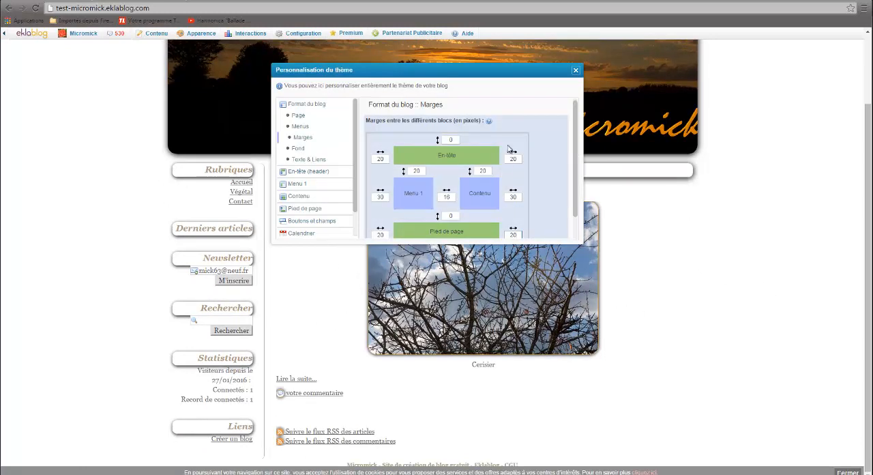
left_click_drag(506, 80, 523, 93)
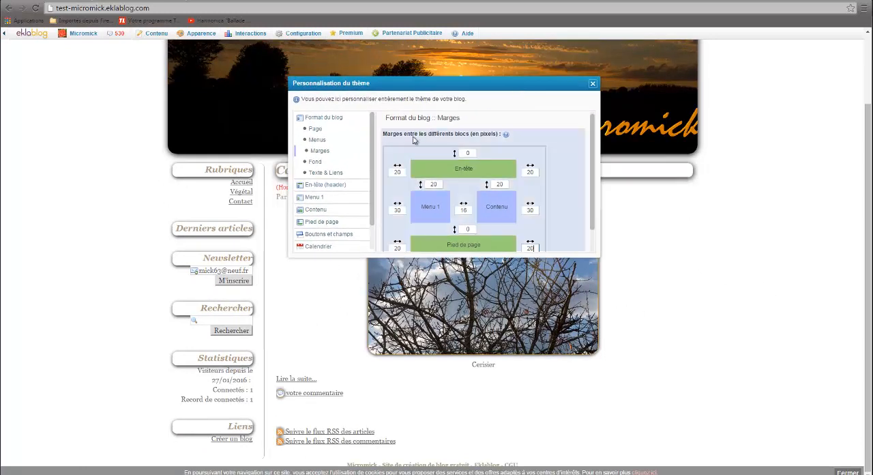
left_click(316, 162)
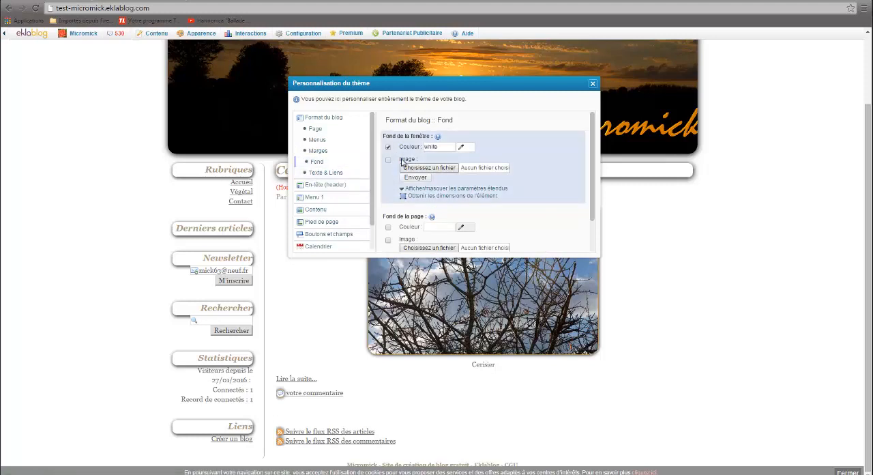
left_click(465, 148)
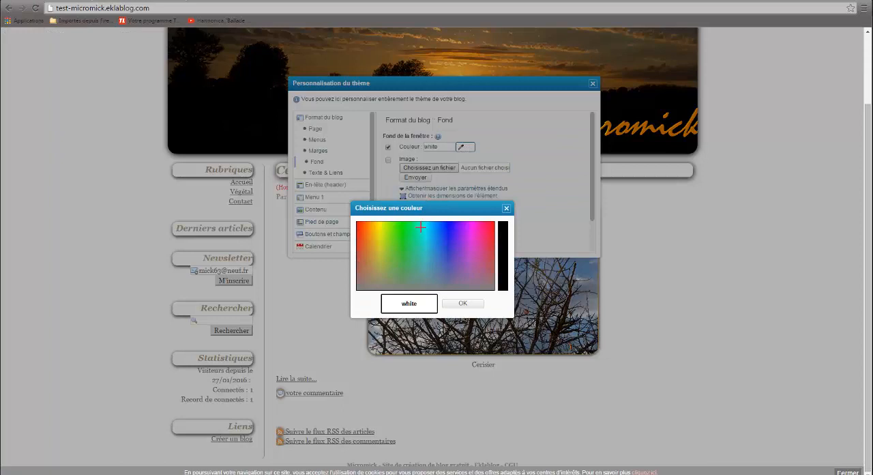
left_click(373, 231)
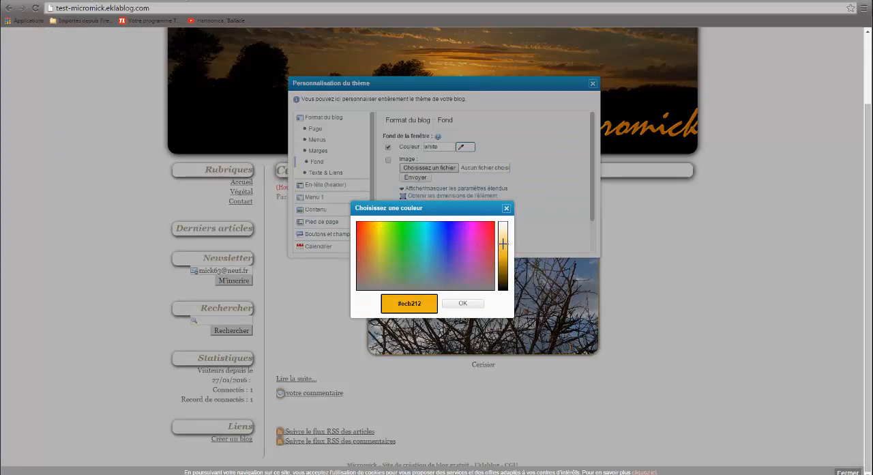
left_click(462, 305)
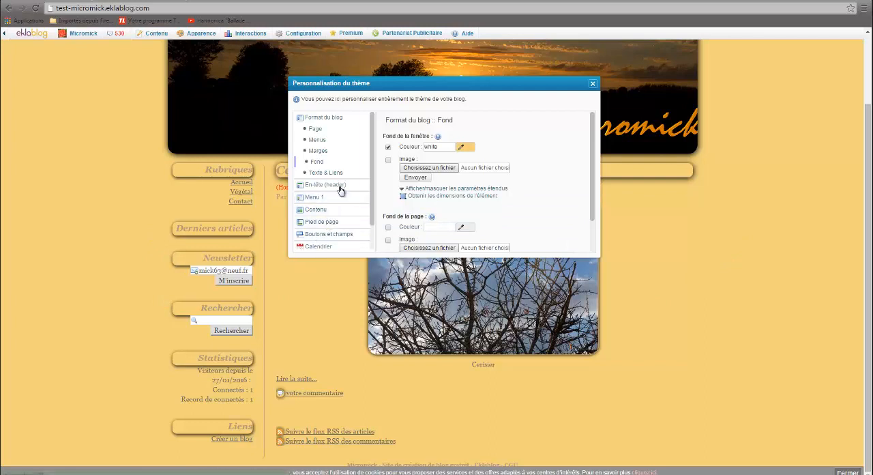
Step: Enable a background colour for Menu 1 and make it orange
left_click_drag(370, 189, 370, 223)
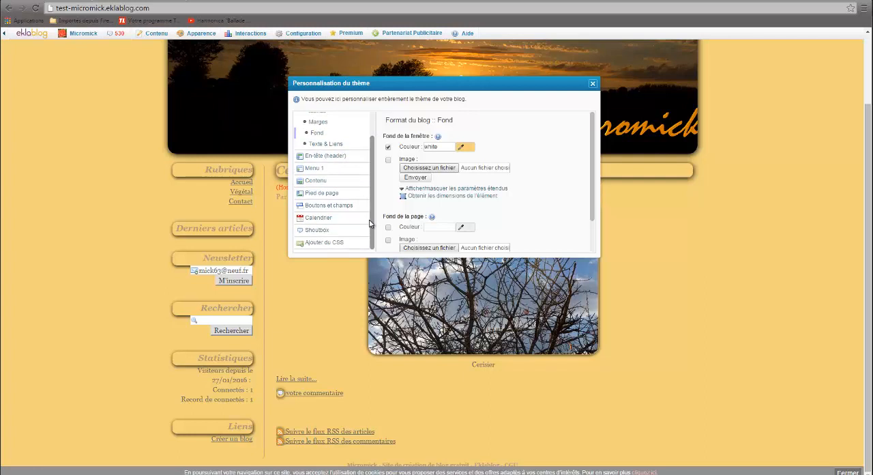
left_click(321, 171)
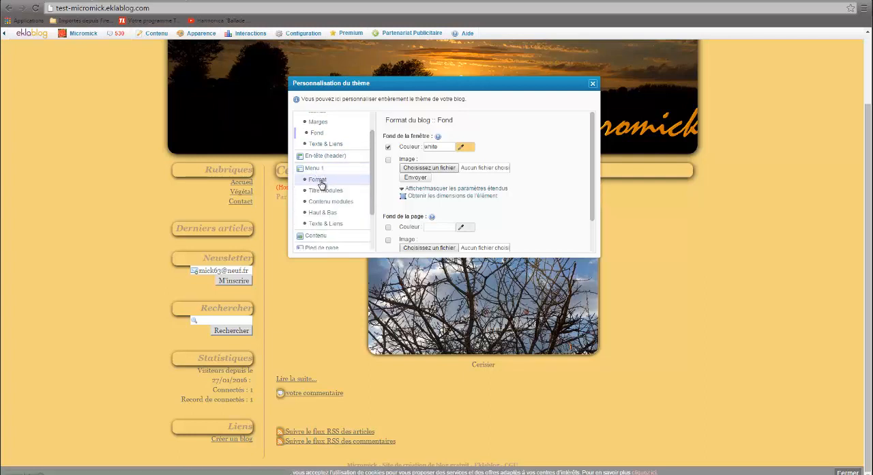
left_click(319, 179)
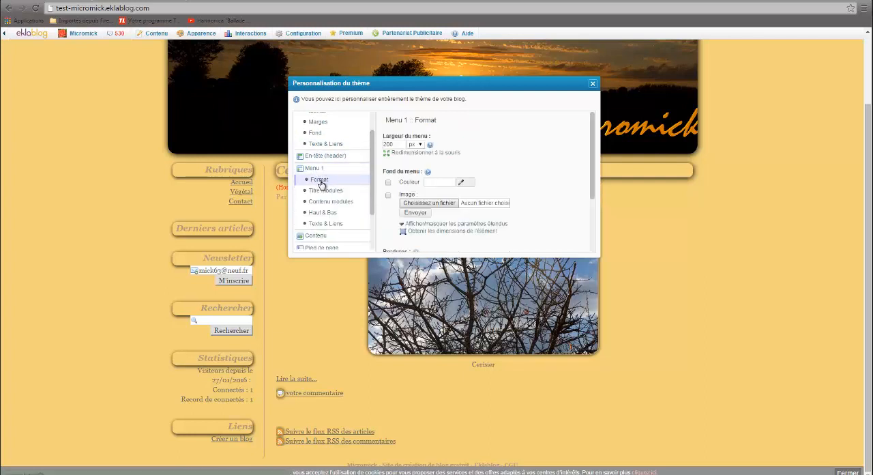
left_click(388, 183)
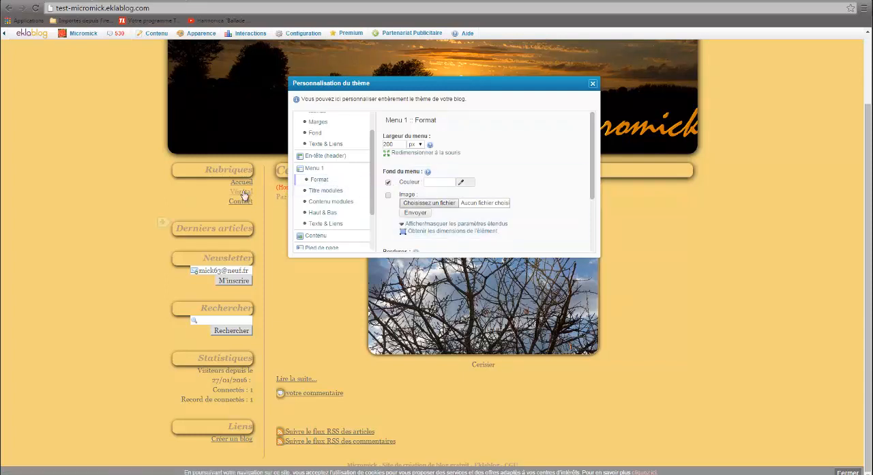
left_click(466, 183)
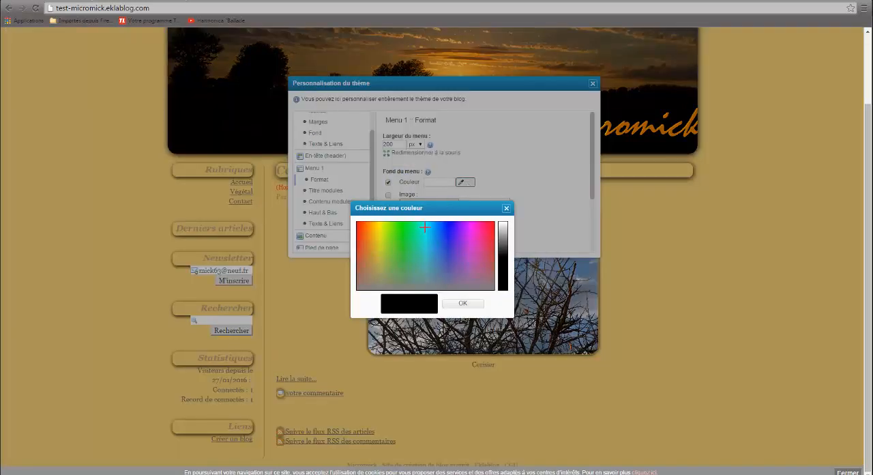
left_click(371, 236)
left_click(463, 303)
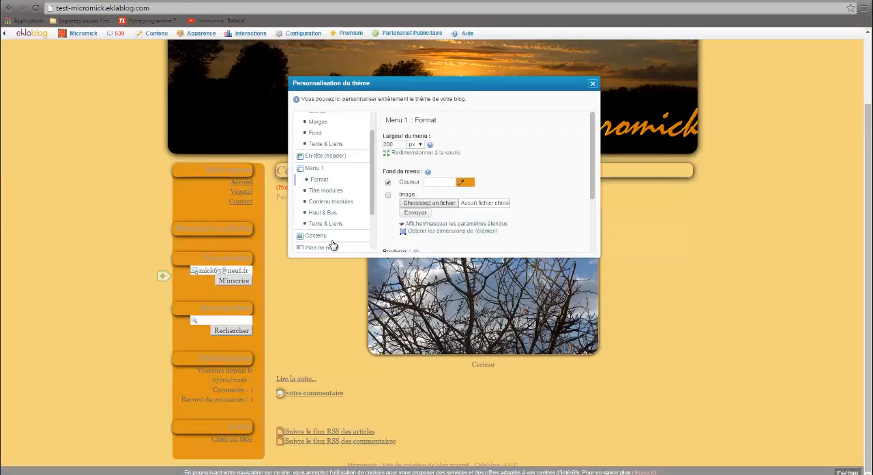
Step: Change the background colour of Menu 1 to yellow (#e5df1a)
left_click(470, 184)
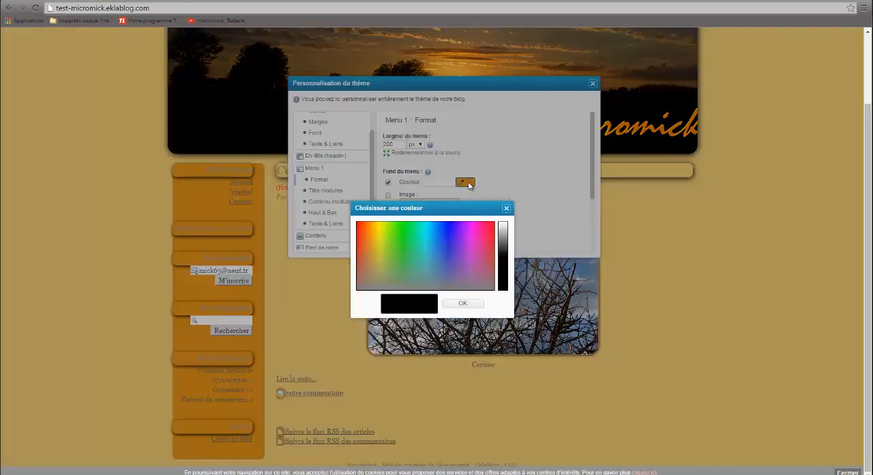
left_click(382, 224)
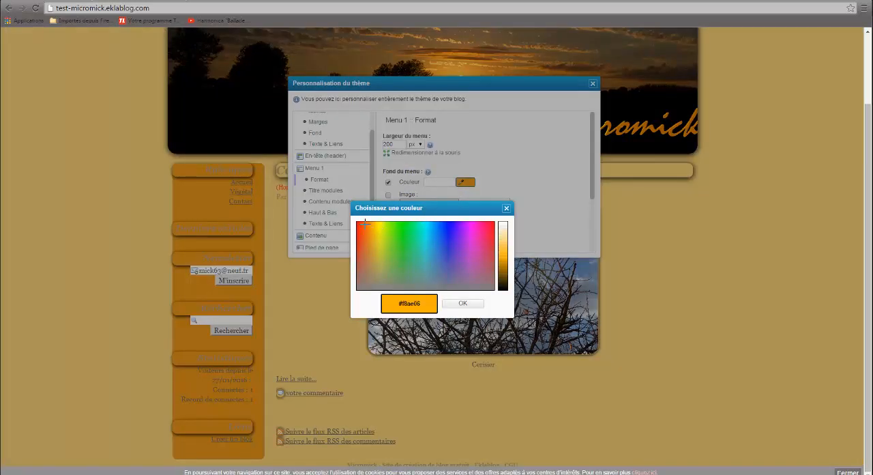
left_click(392, 234)
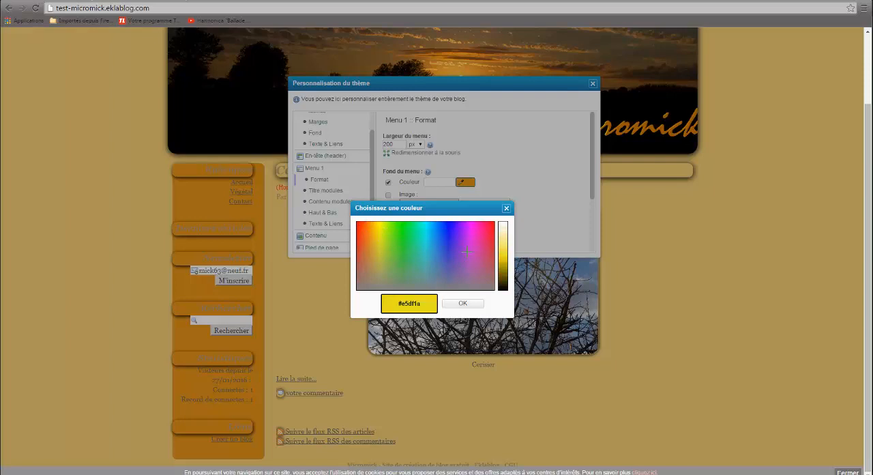
left_click(463, 303)
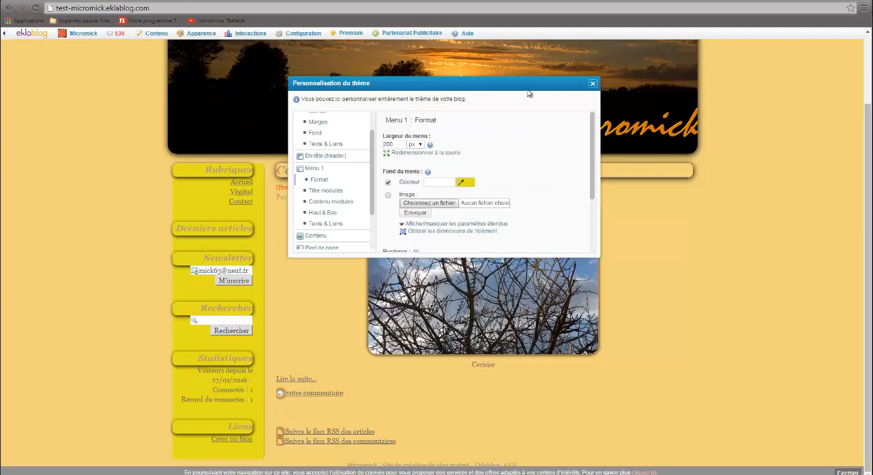
Step: Examine the font, height and background settings of the module titles in Menu 1, keeping the blog's menu in view
left_click_drag(528, 93, 529, 105)
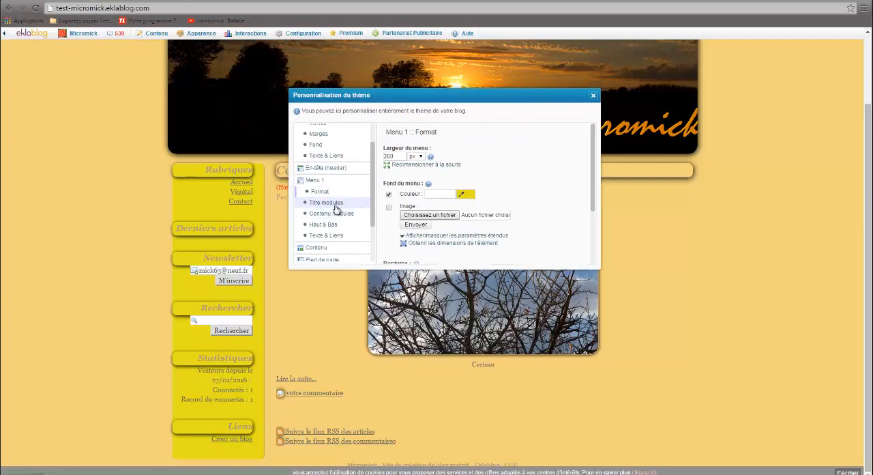
left_click_drag(487, 95, 628, 282)
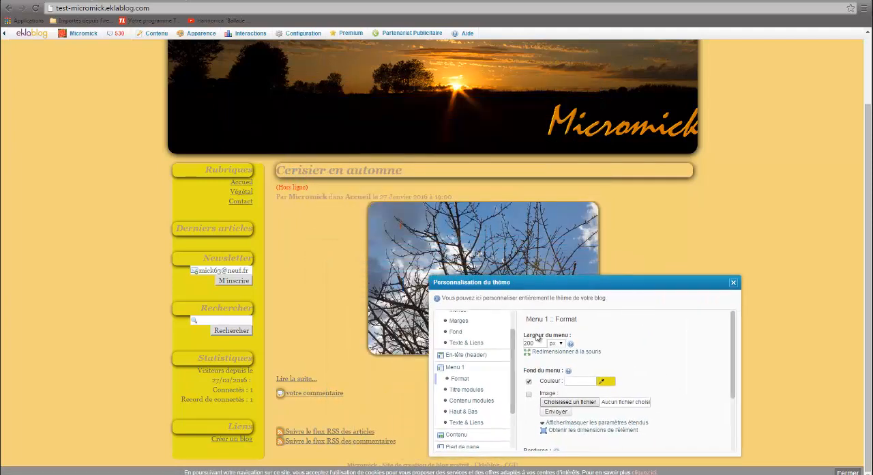
left_click(471, 389)
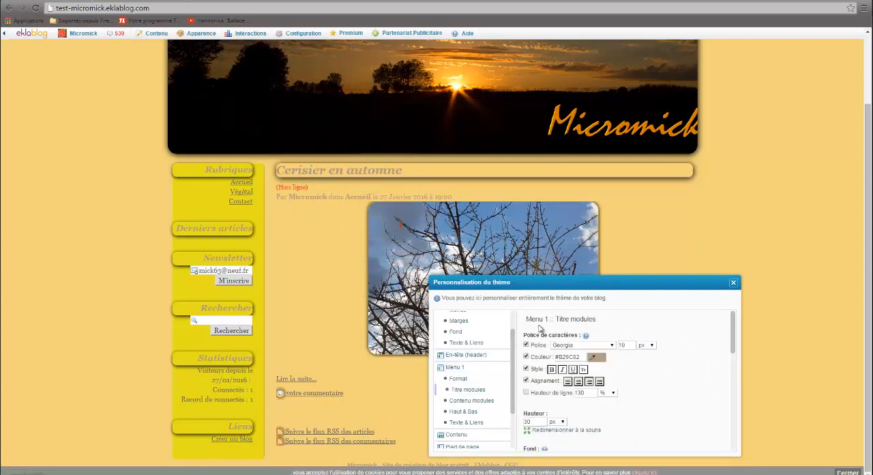
left_click_drag(580, 285, 566, 262)
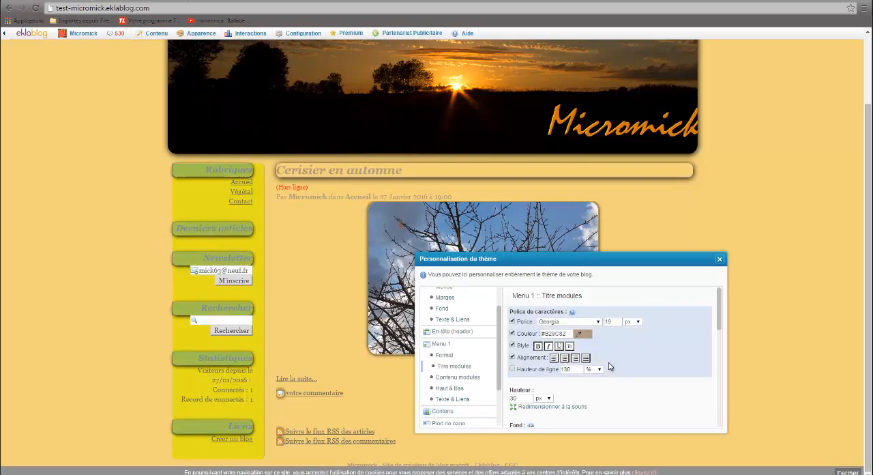
scroll(568, 379, "down", 2)
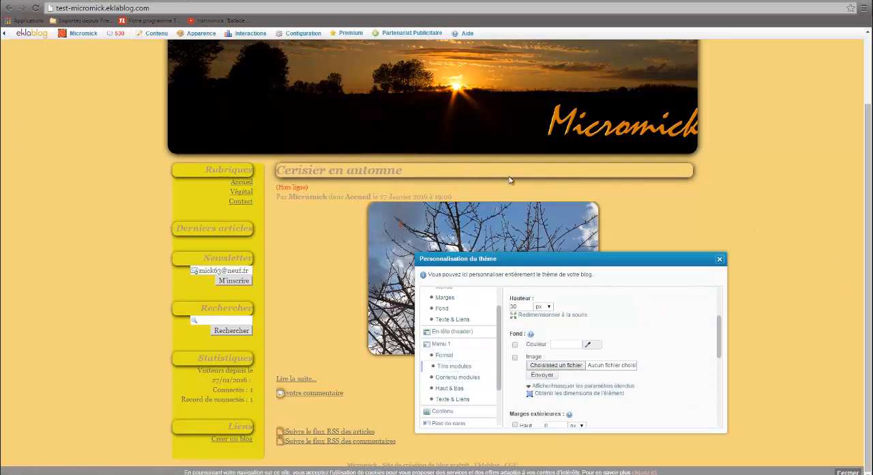
left_click(454, 366)
Step: Centre the article titles in the theme's content section
left_click(453, 387)
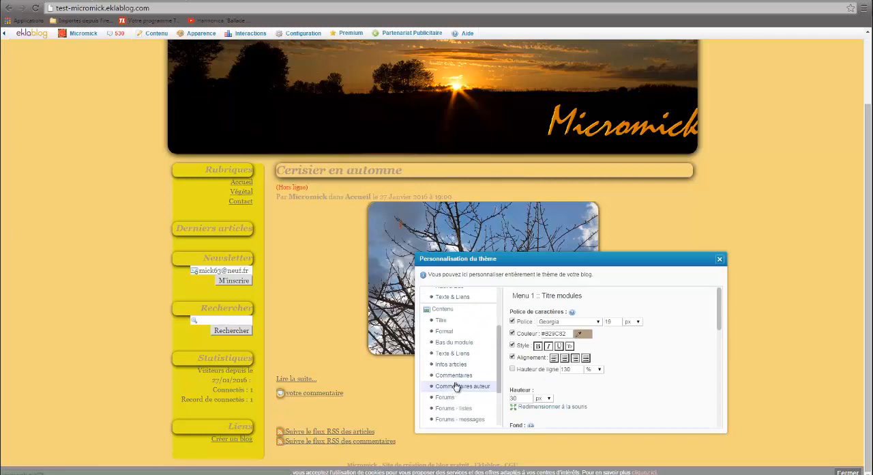
left_click(442, 322)
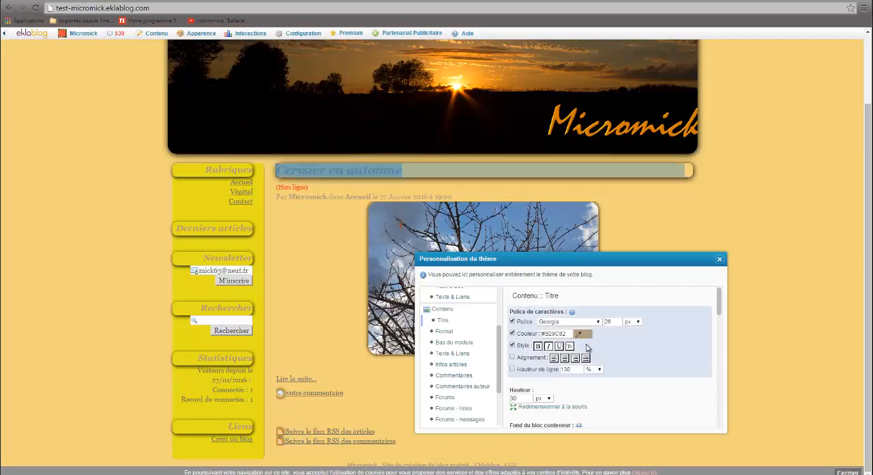
left_click(564, 357)
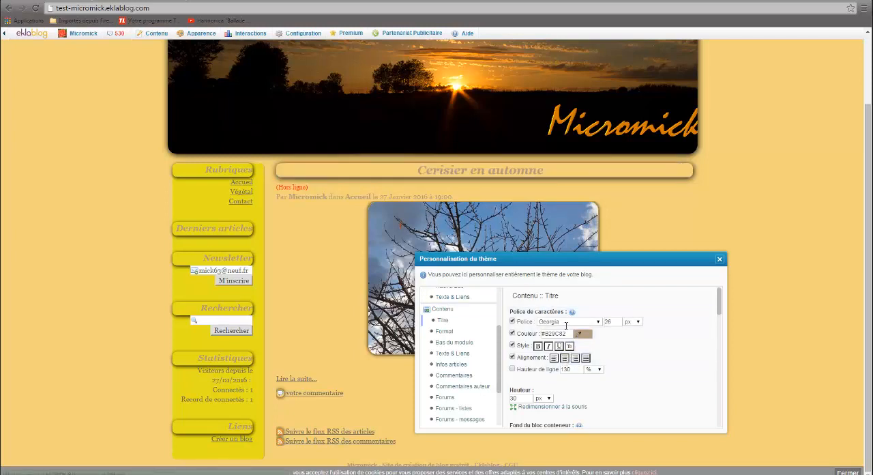
Step: Change the font colour of the content section's article titles to dark brown (#40382e)
left_click(580, 333)
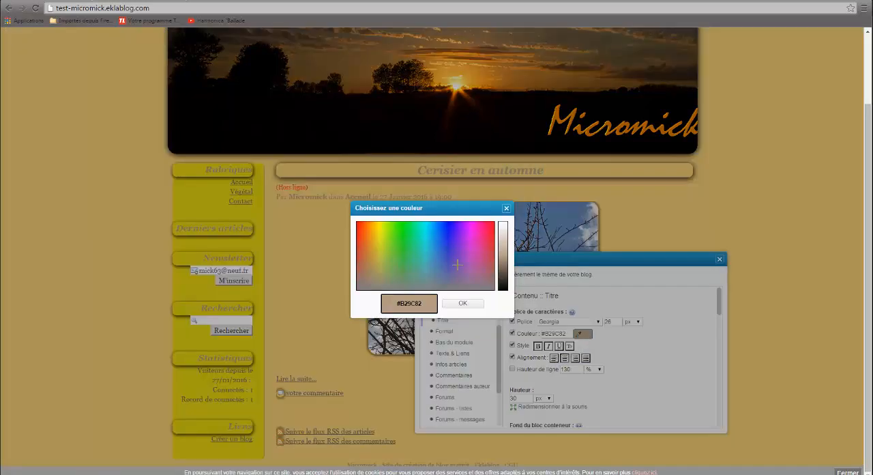
left_click(503, 288)
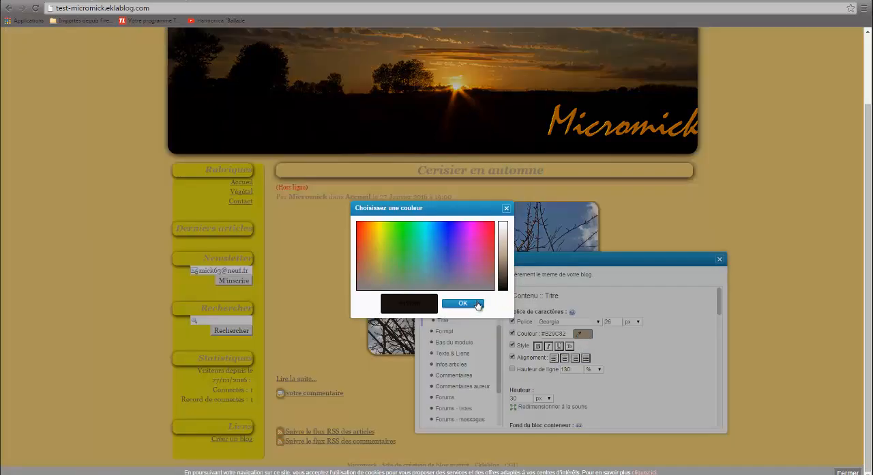
left_click(500, 278)
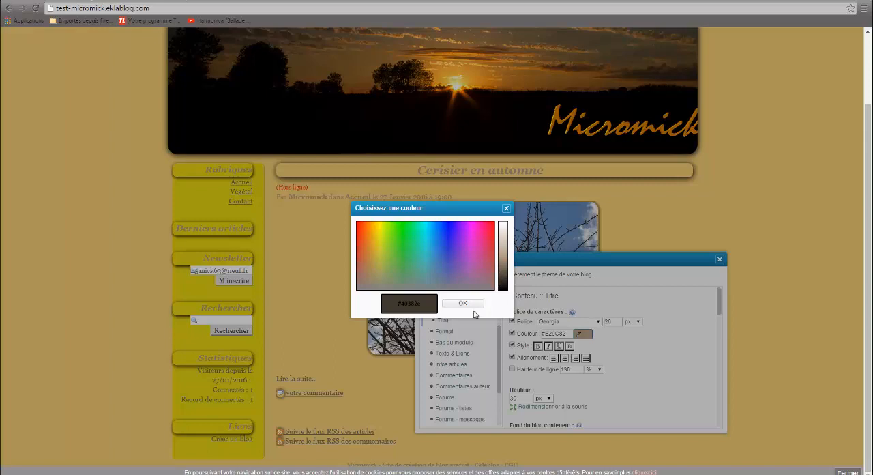
left_click(463, 303)
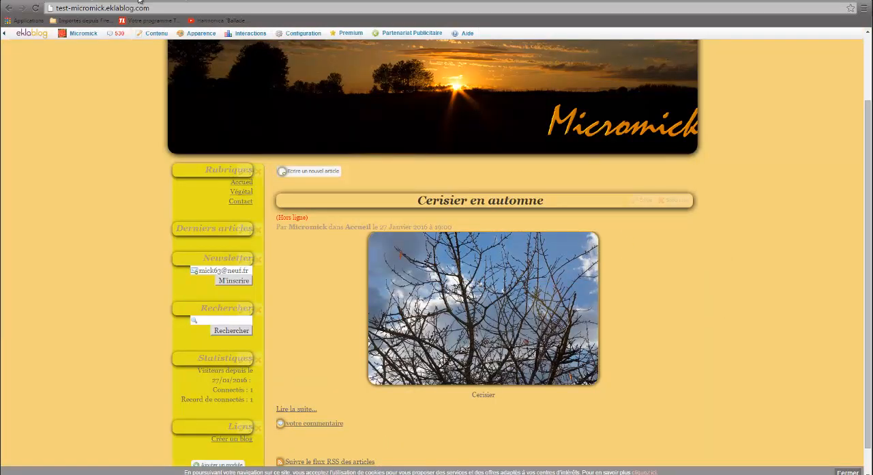
scroll(140, 1, "up", 2)
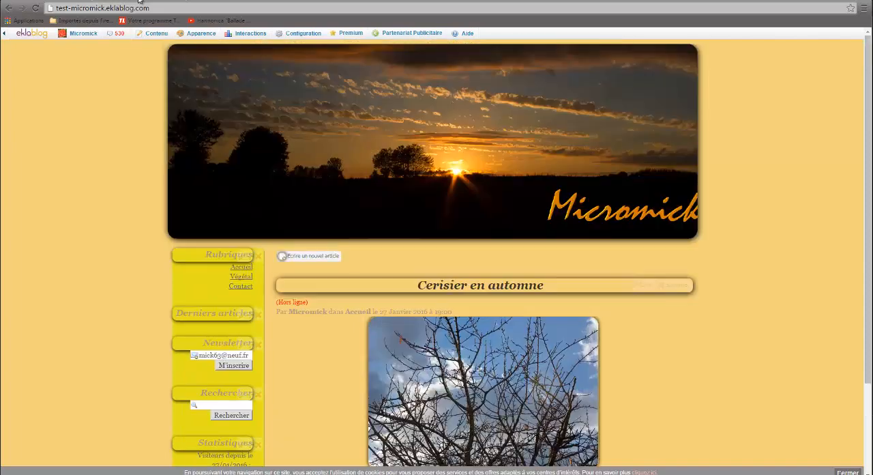
Step: Switch to the microbidouille blog and look through its side column down to the module "Débuter et personnaliser son blog"
left_click(215, 2)
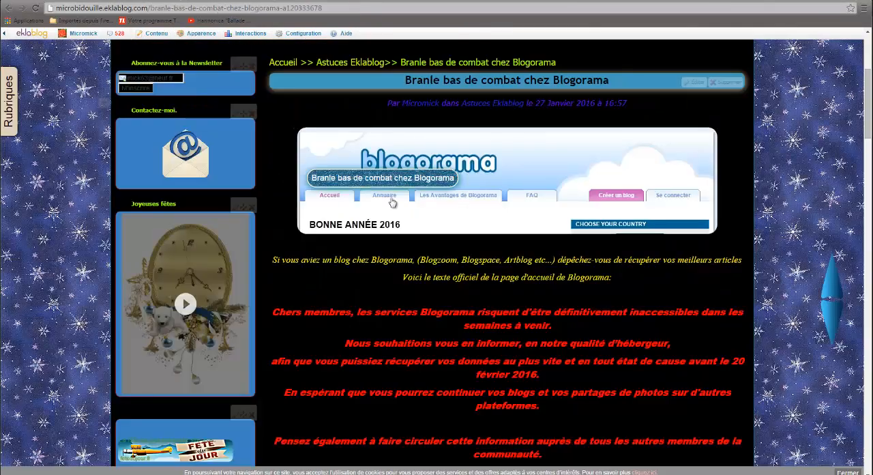
scroll(233, 243, "down", 10)
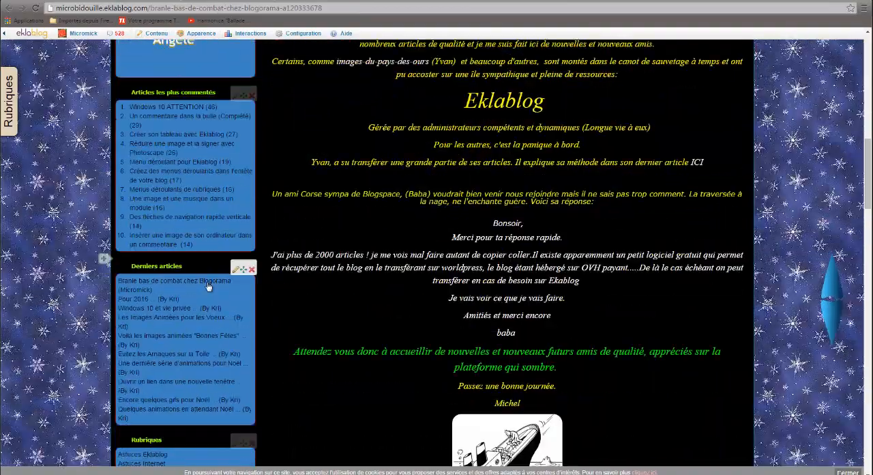
scroll(202, 306, "down", 5)
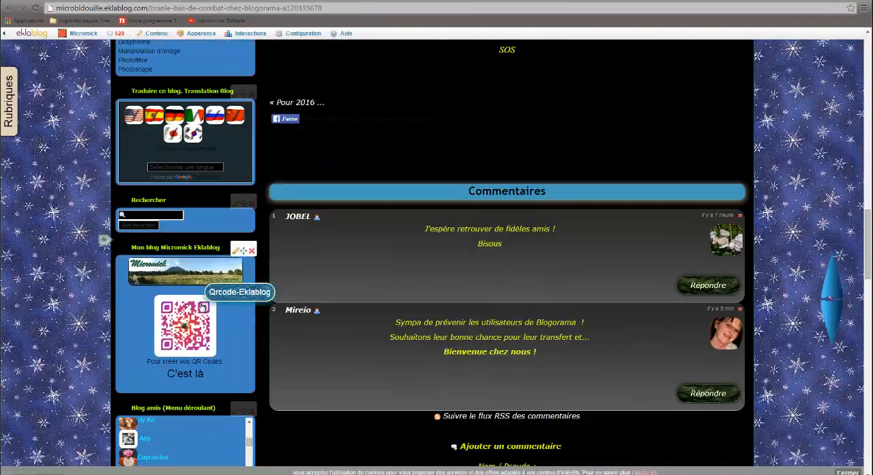
scroll(200, 307, "down", 3)
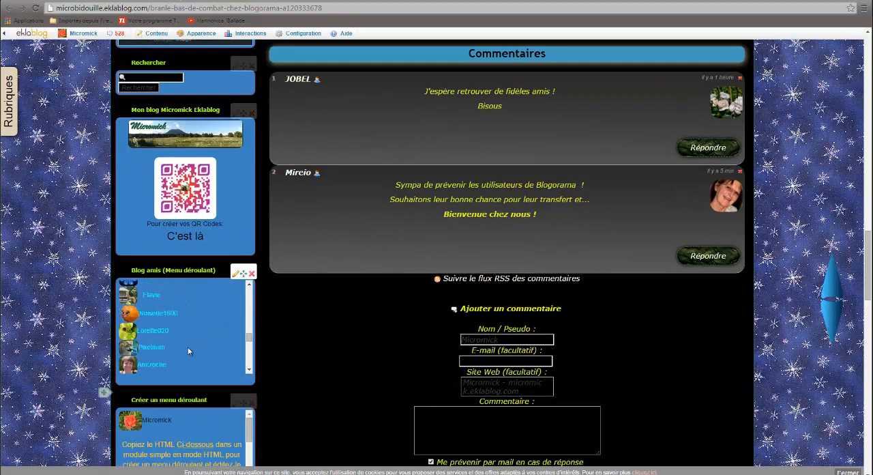
scroll(195, 382, "down", 2)
scroll(202, 410, "down", 6)
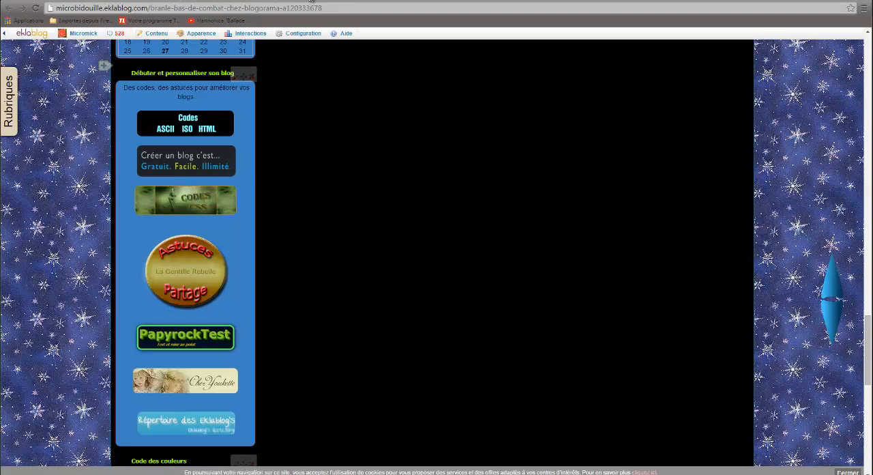
Step: Switch to the Codes-CSS blog and look through its list of CSS codes down to the "Coins arrondis" section
left_click(310, 2)
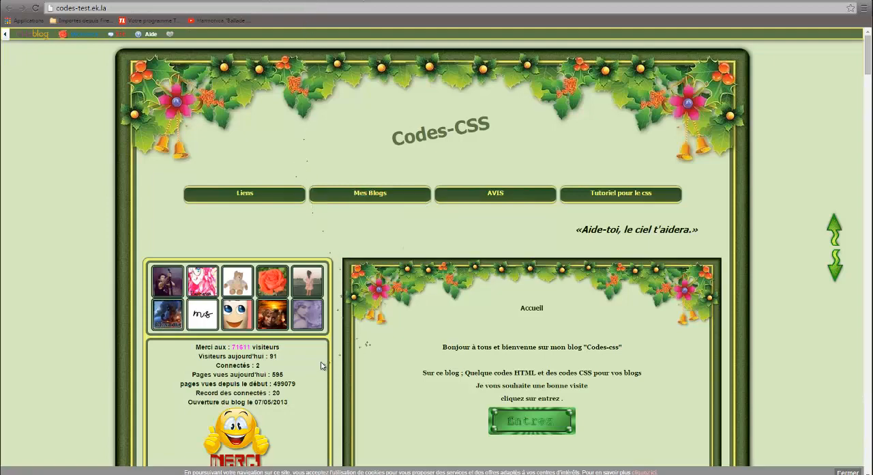
scroll(314, 364, "down", 6)
scroll(286, 341, "down", 2)
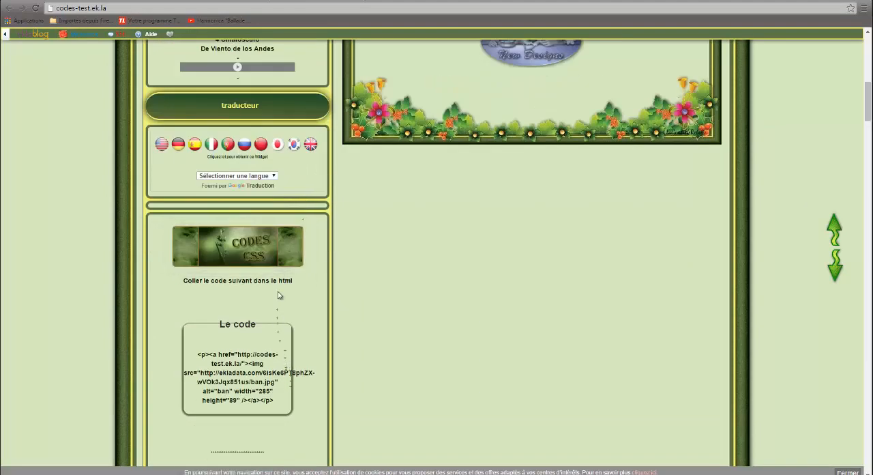
scroll(269, 286, "down", 2)
scroll(258, 286, "down", 8)
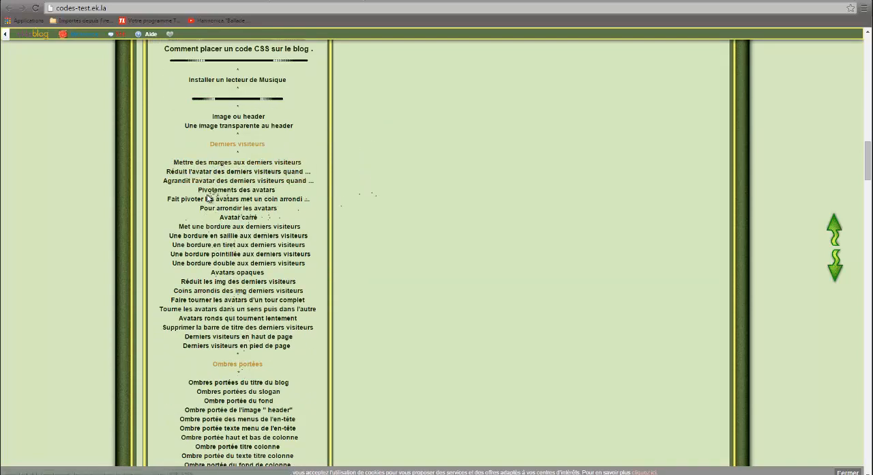
scroll(206, 217, "down", 2)
scroll(208, 225, "down", 3)
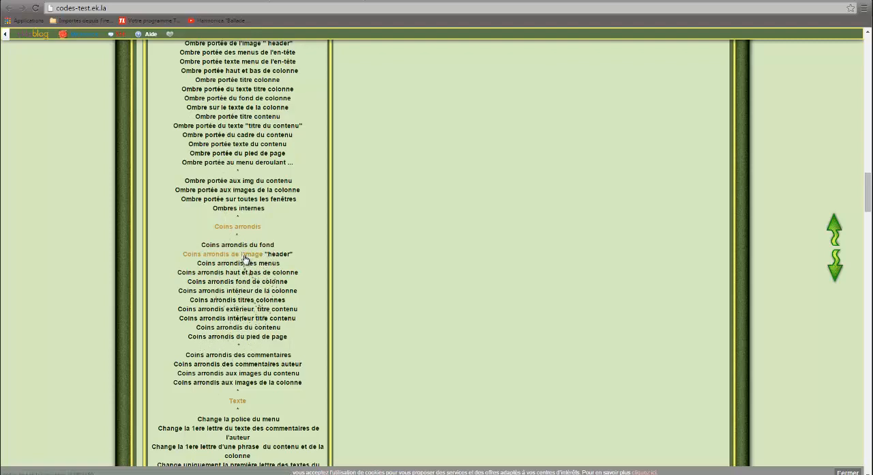
Step: Open the article on rounded corners for the header image and select the code "#header {border-radius:20px 20px 20px 20px;}"
left_click(245, 258)
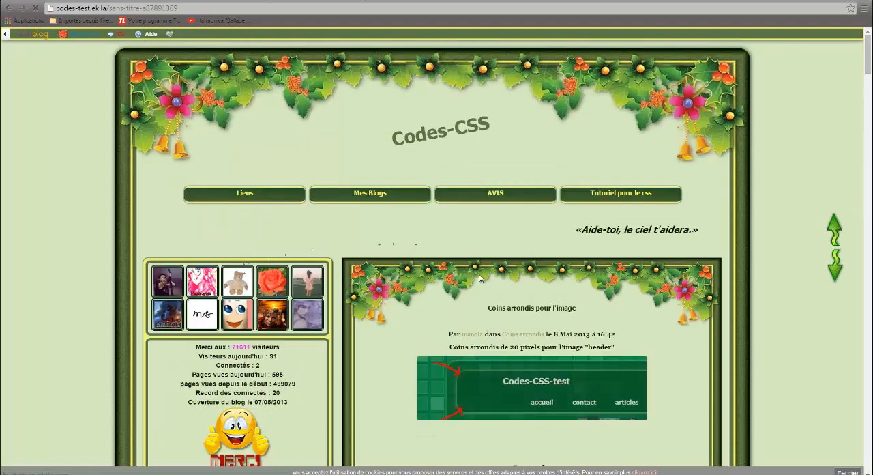
scroll(519, 389, "down", 1)
scroll(527, 382, "down", 1)
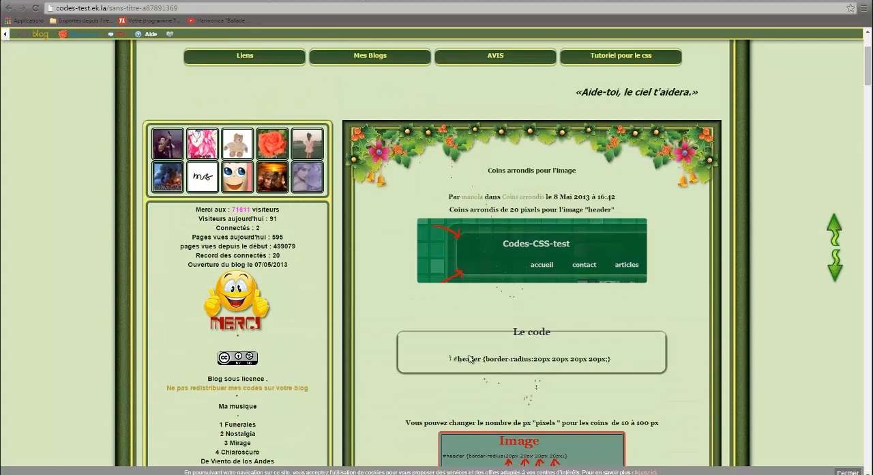
left_click_drag(603, 359, 438, 368)
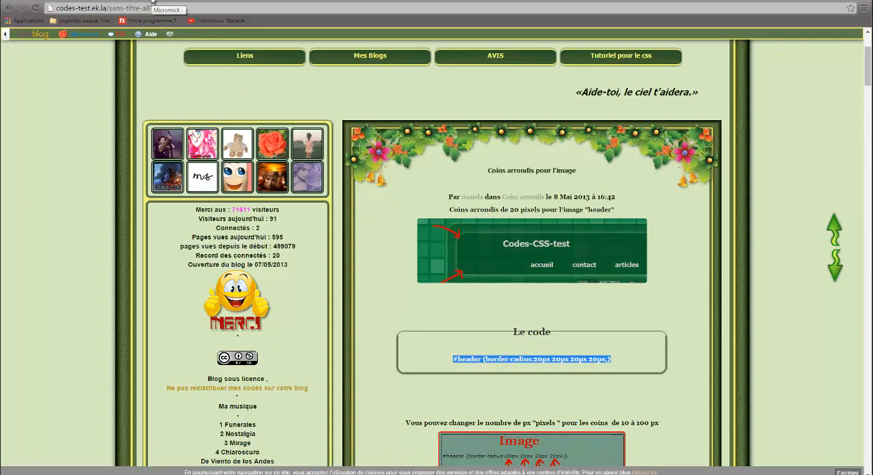
Step: Return to the test blog, review its theme's additional CSS down to the last rule, and apply and save it
left_click(212, 2)
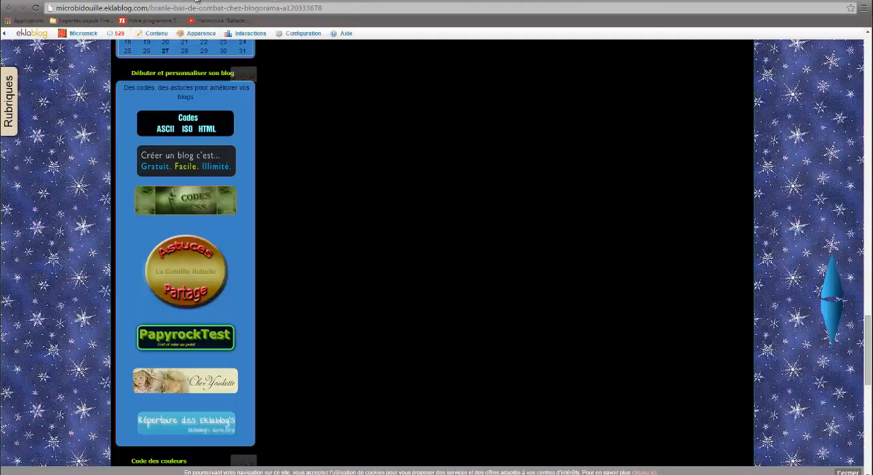
left_click(165, 1)
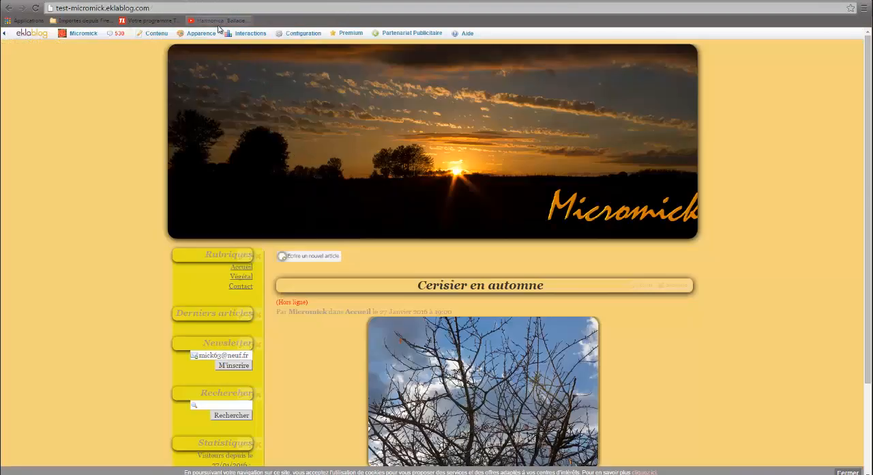
mouse_move(200, 35)
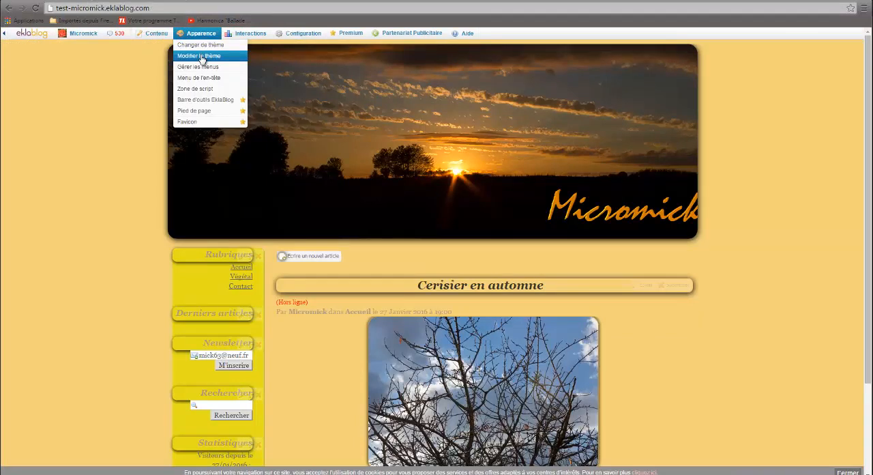
left_click(201, 57)
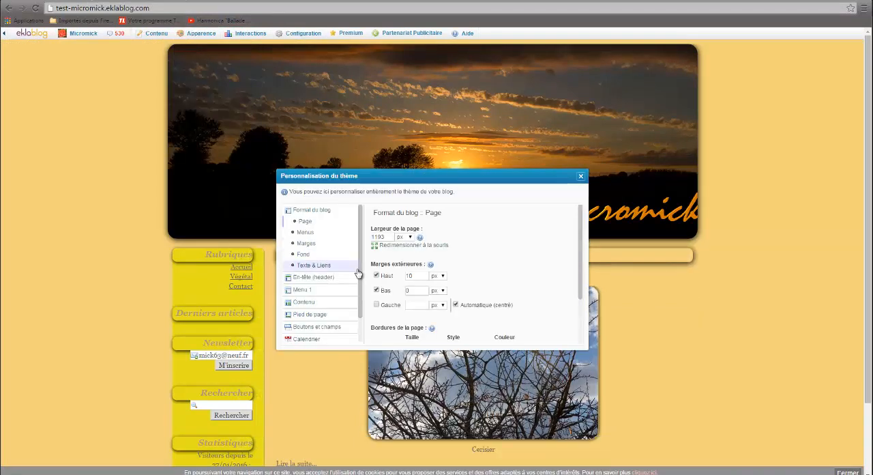
scroll(347, 326, "down", 2)
left_click(315, 335)
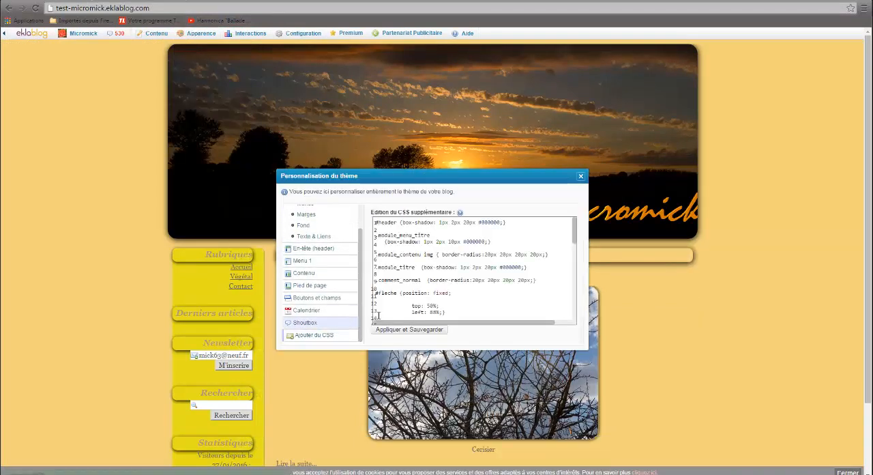
scroll(500, 291, "down", 2)
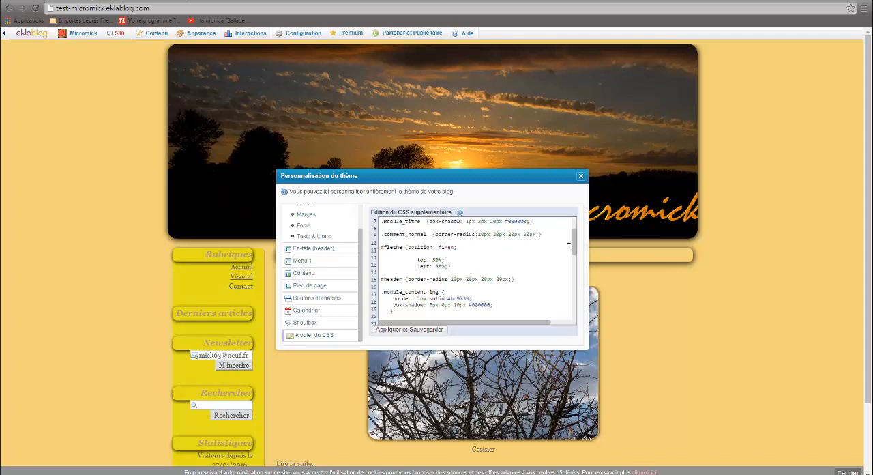
left_click_drag(572, 249, 574, 309)
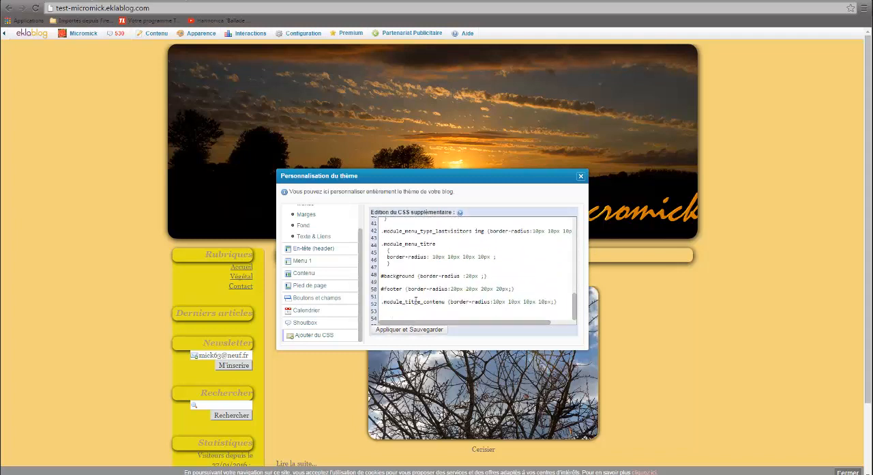
left_click(422, 330)
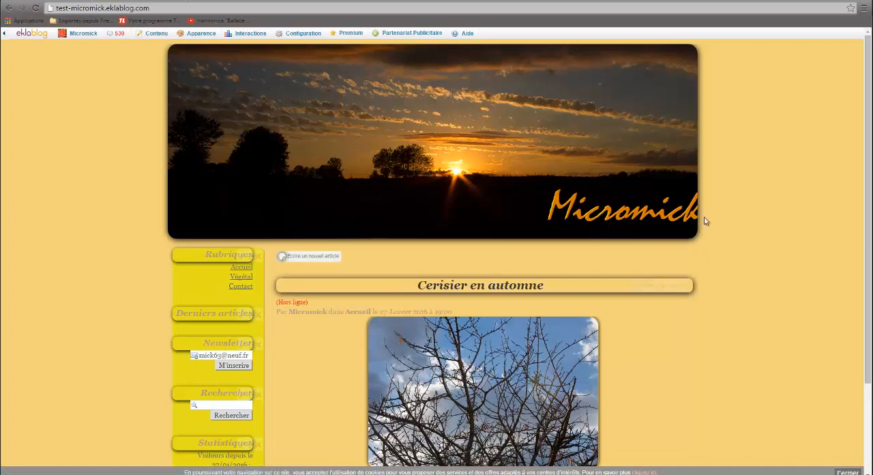
Step: Open the chapô of the article "Cerisier en automne" for editing and widen the editing window
scroll(522, 268, "down", 2)
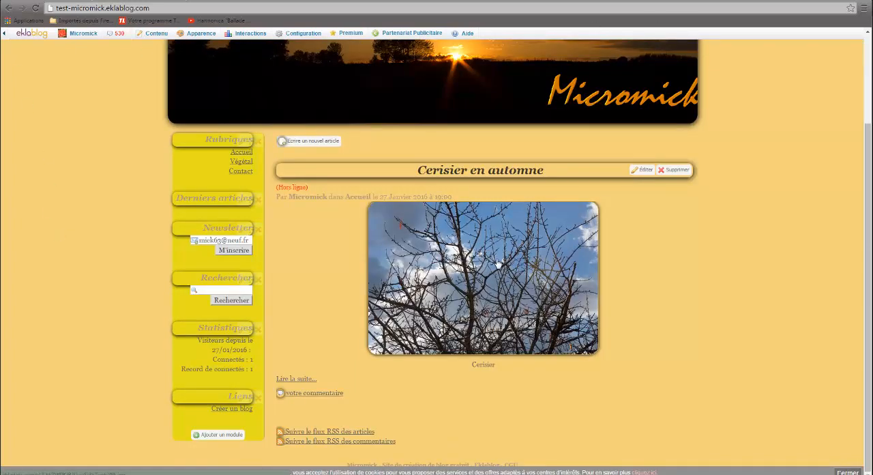
left_click(643, 170)
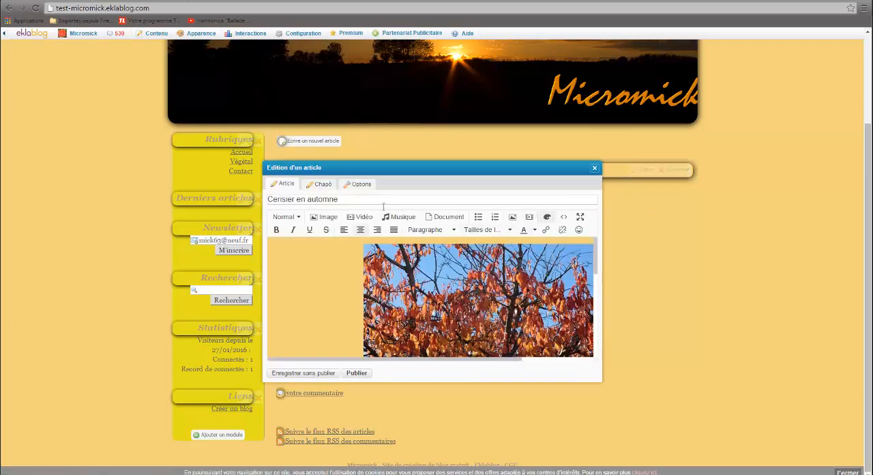
left_click(323, 185)
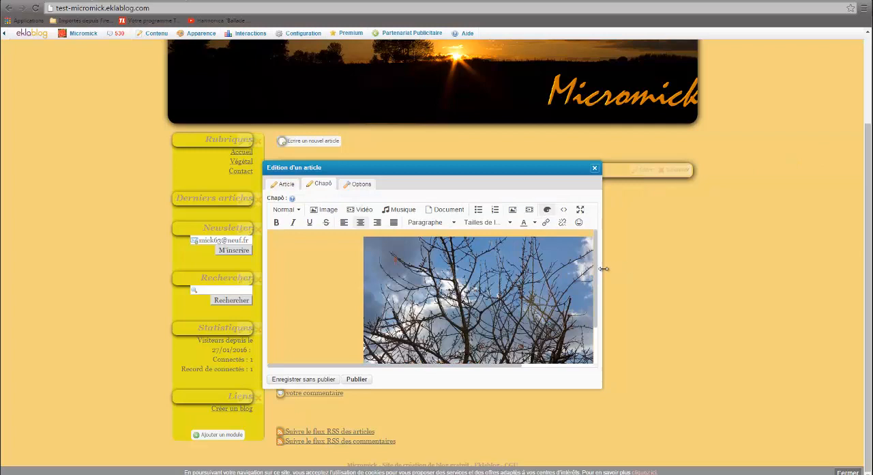
left_click_drag(601, 267, 831, 241)
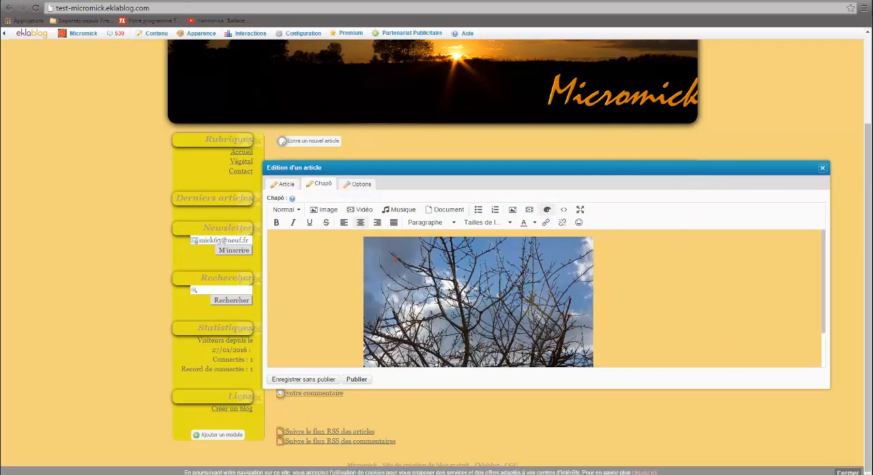
Step: Delete the image in the chapô and upload the bare cherry tree photo from the Eklablog image folder
left_click(511, 278)
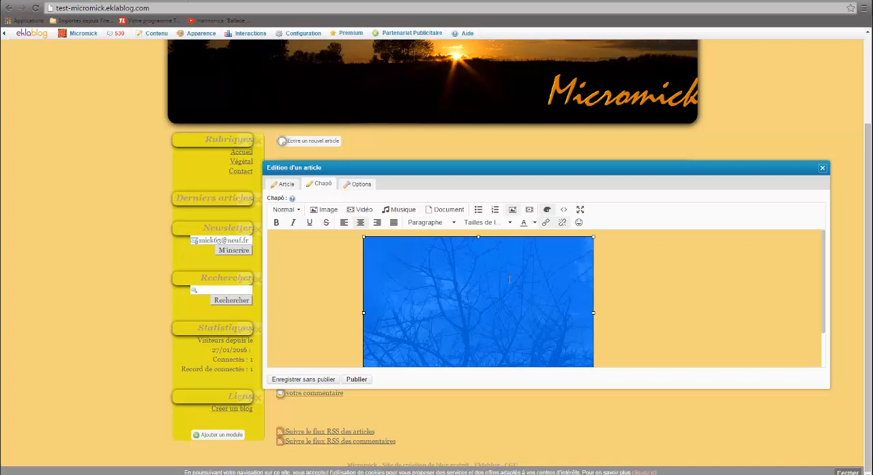
key("Delete")
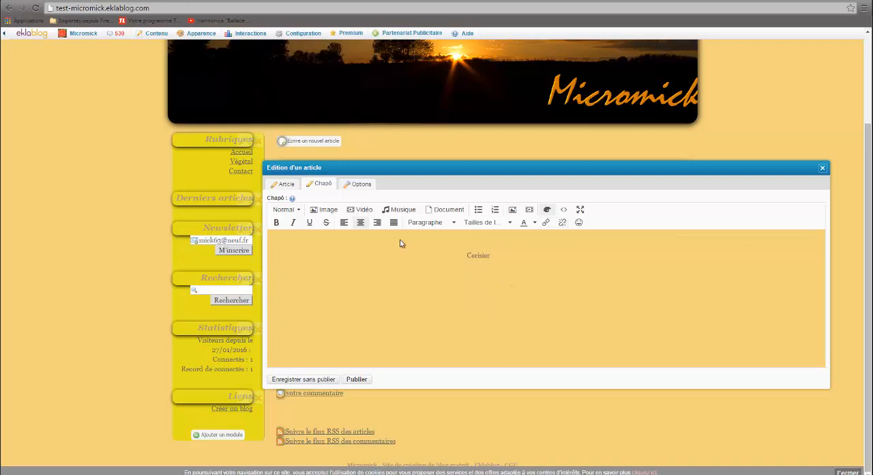
left_click(324, 210)
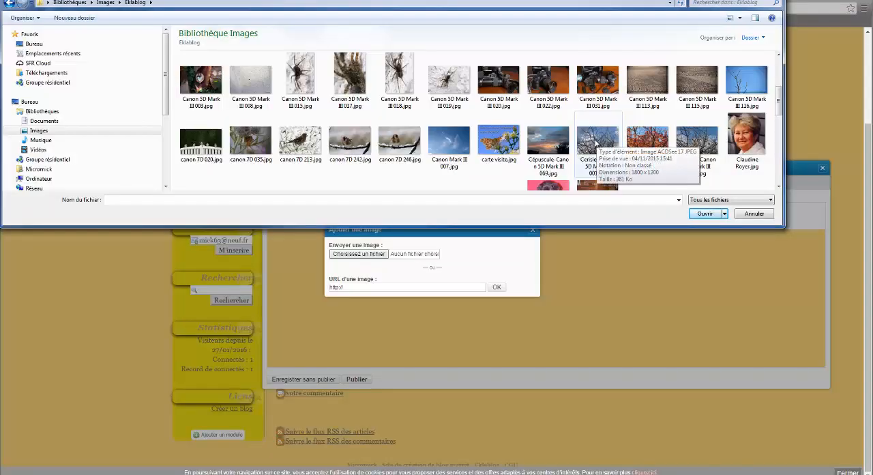
double_click(596, 140)
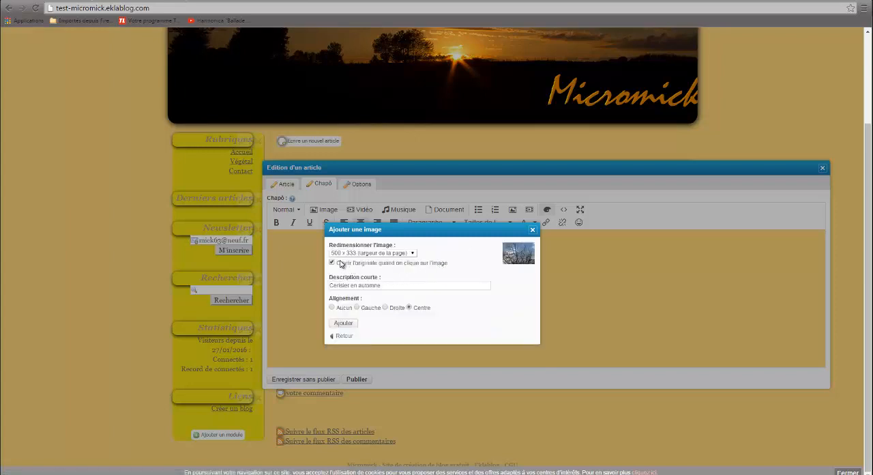
Step: Insert the photo at a custom size of 900 x 600 pixels, keeping its proportions and centre alignment
left_click(412, 254)
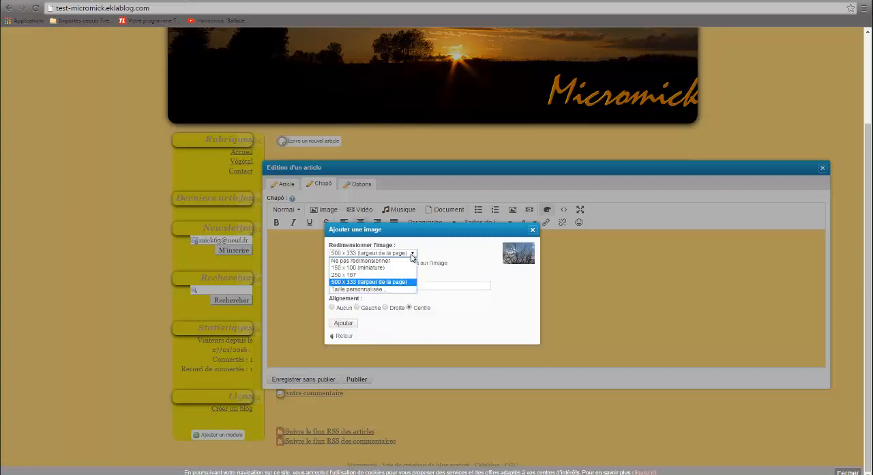
left_click(362, 289)
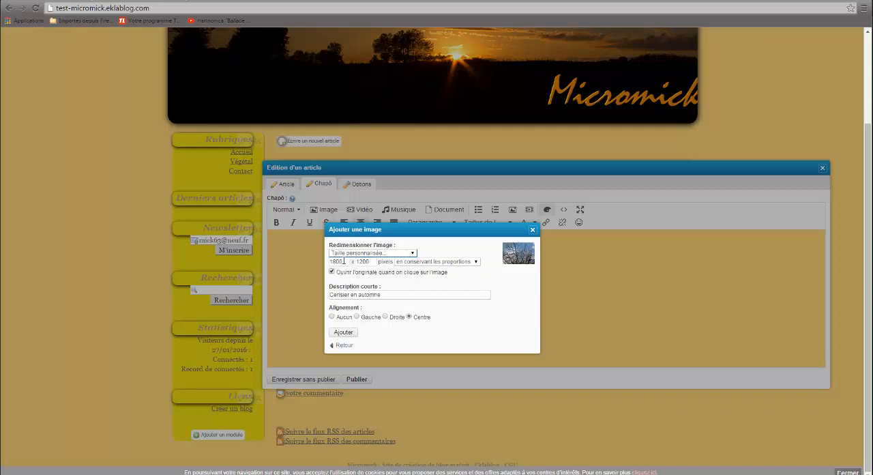
left_click_drag(344, 261, 330, 262)
double_click(333, 261)
type("900")
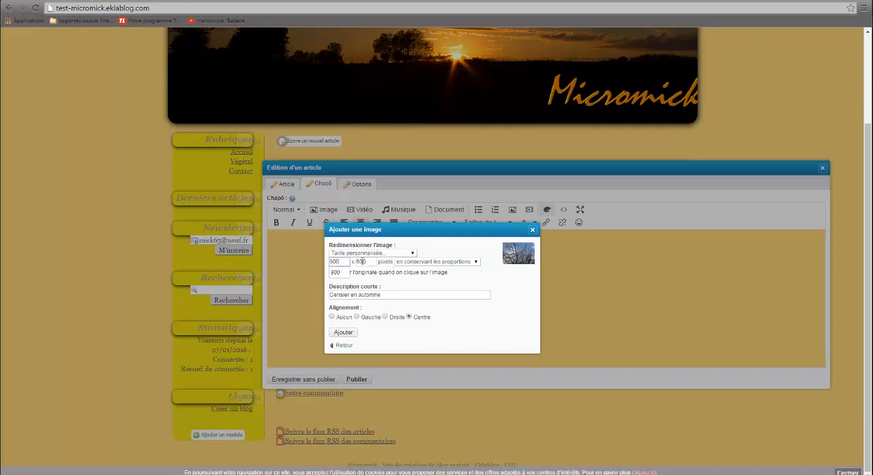
left_click(347, 332)
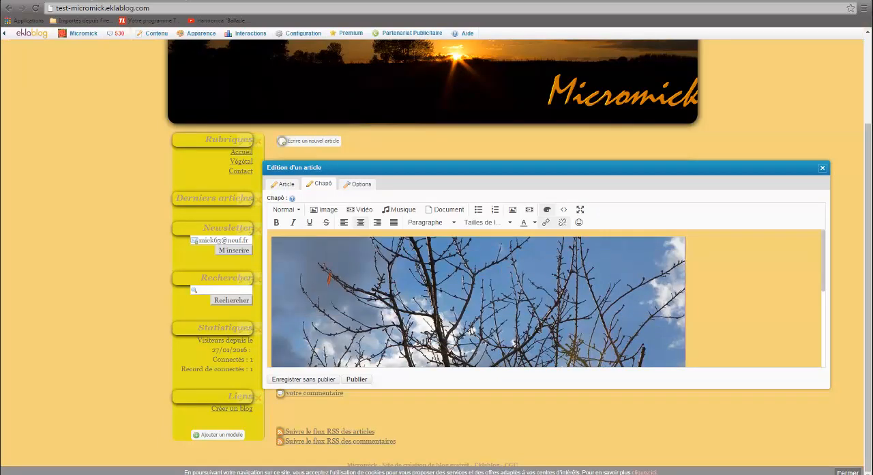
Step: Save the article without publishing and compare its images on the page, moving the editing window aside and back
left_click(325, 382)
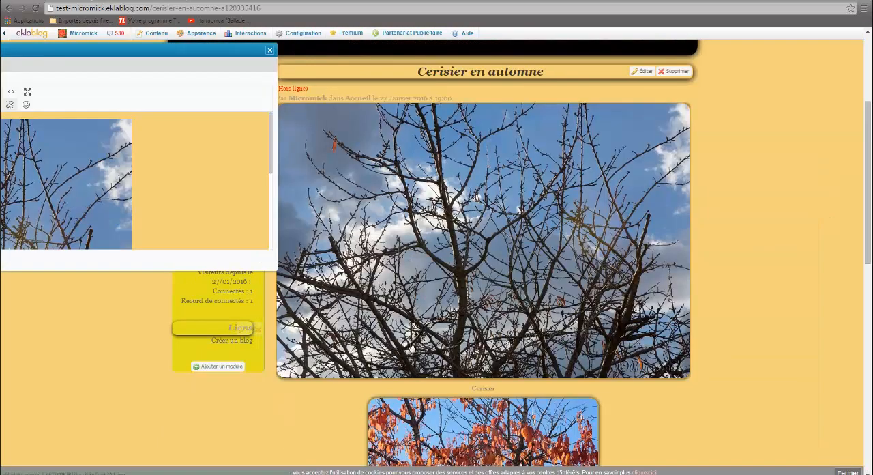
mouse_move(201, 33)
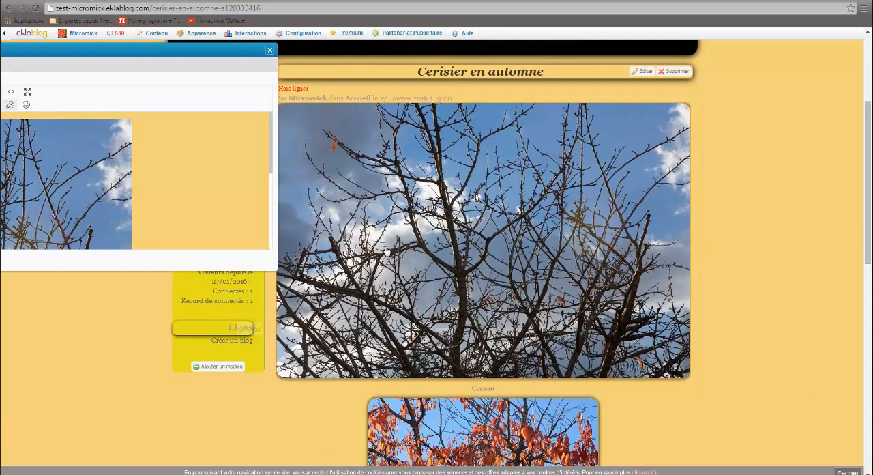
scroll(414, 314, "down", 2)
scroll(301, 165, "down", 1)
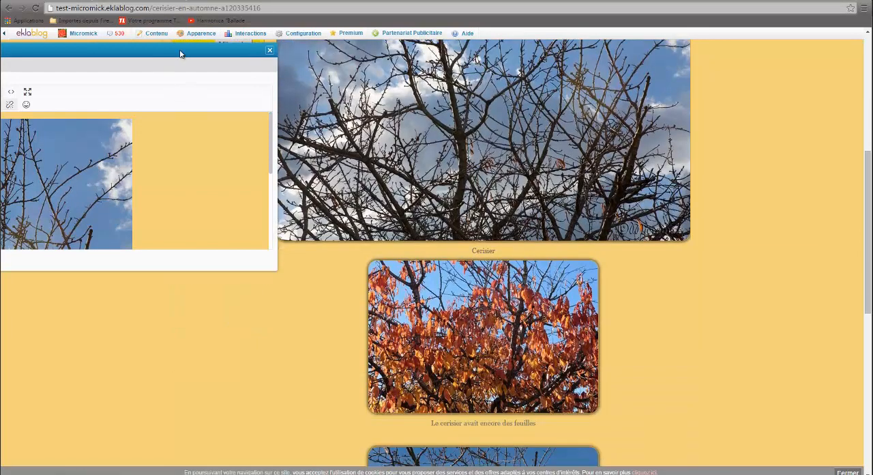
left_click_drag(163, 51, 123, 51)
scroll(358, 327, "down", 2)
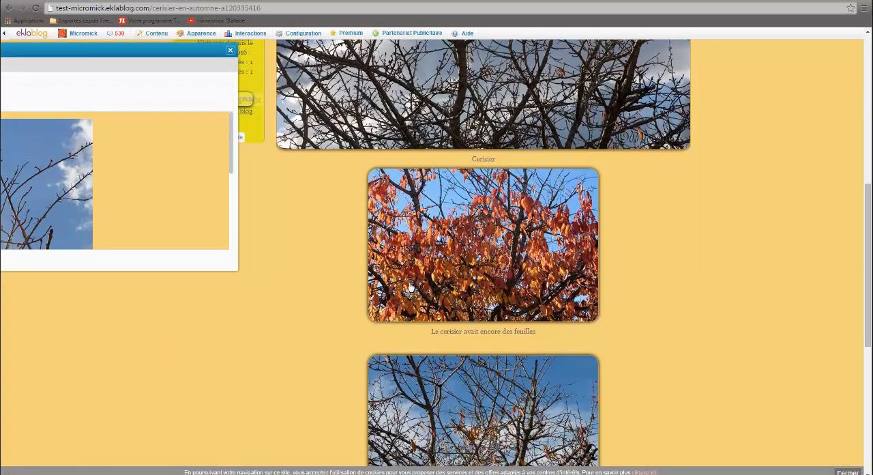
left_click_drag(152, 47, 518, 68)
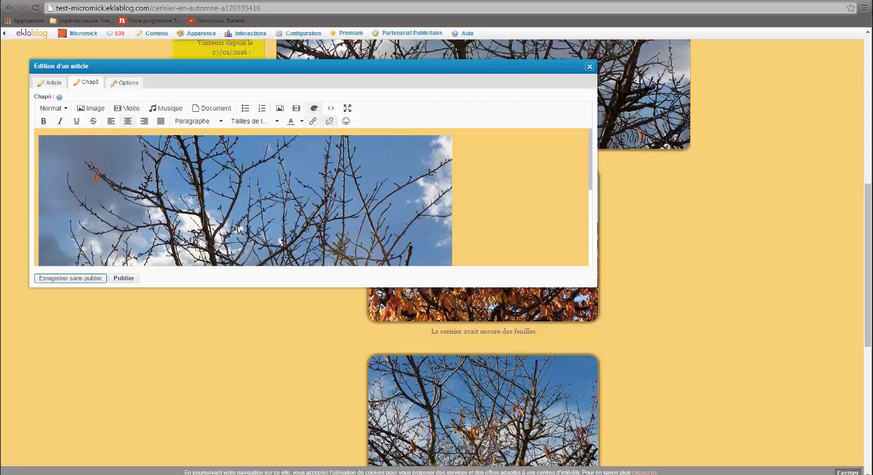
Step: Reduce the dimensions of the bare cherry tree image in the chapô with its proportions constrained
left_click(367, 164)
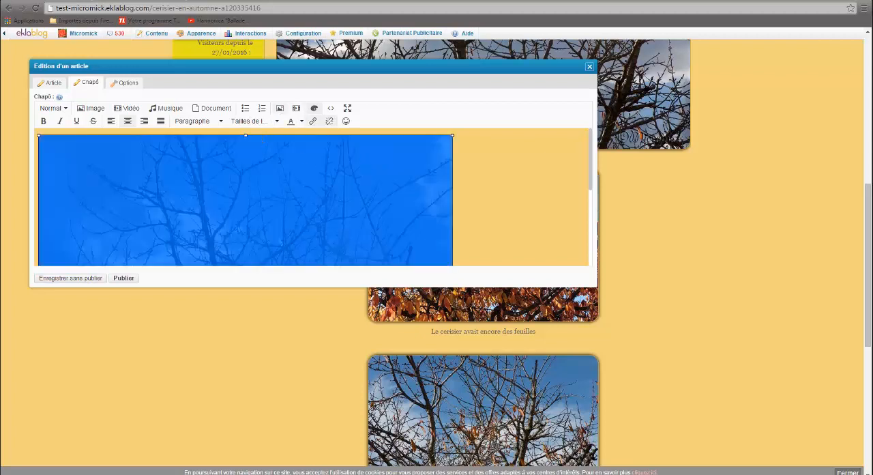
left_click(279, 109)
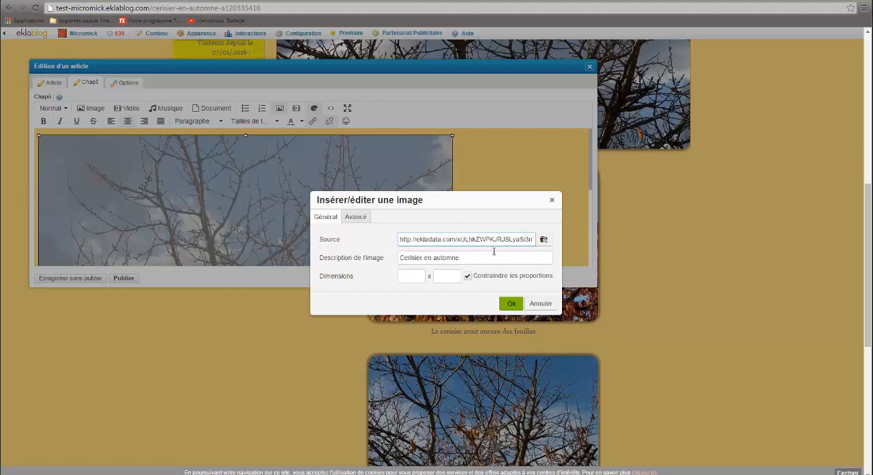
left_click(411, 277)
left_click(438, 278)
left_click(511, 304)
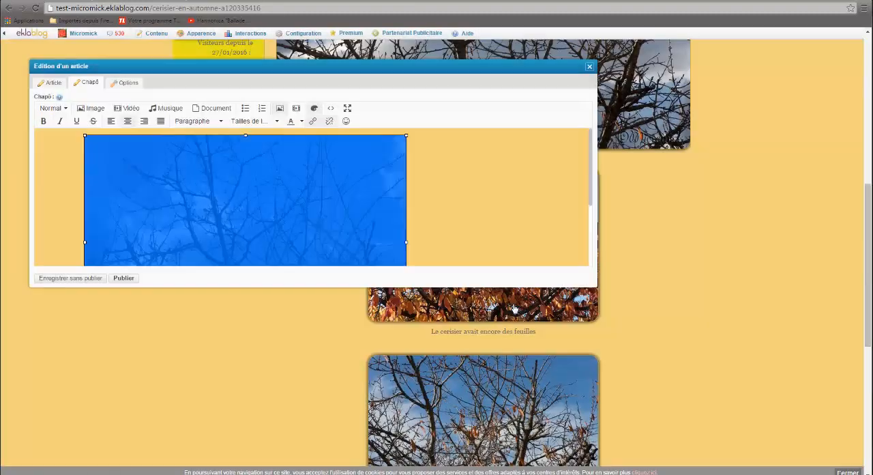
Step: Save the article without publishing, check the resized image on the page, and close the editing window
left_click(72, 279)
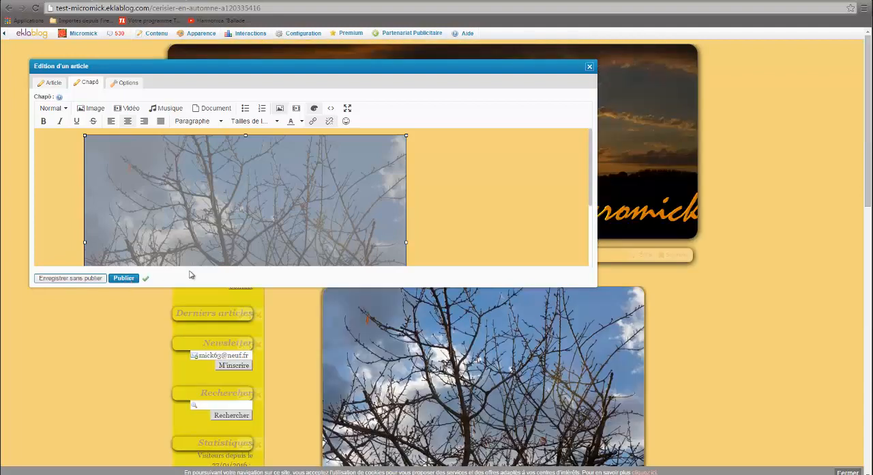
scroll(688, 352, "down", 2)
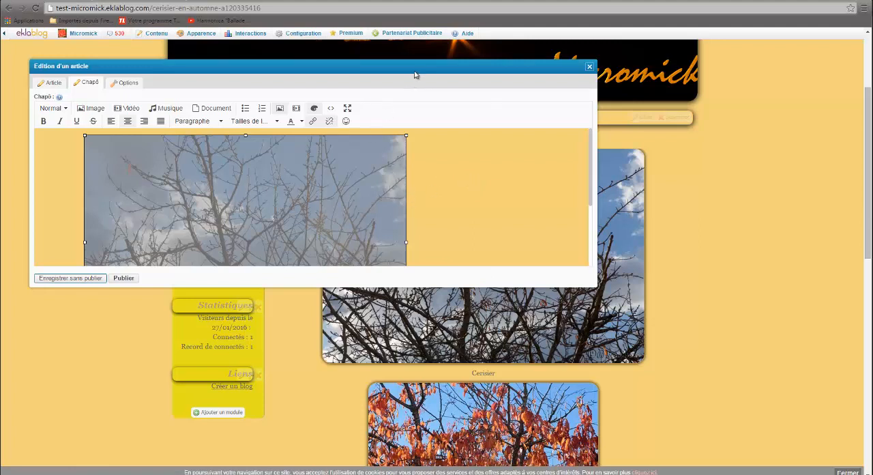
left_click_drag(413, 71, 446, 79)
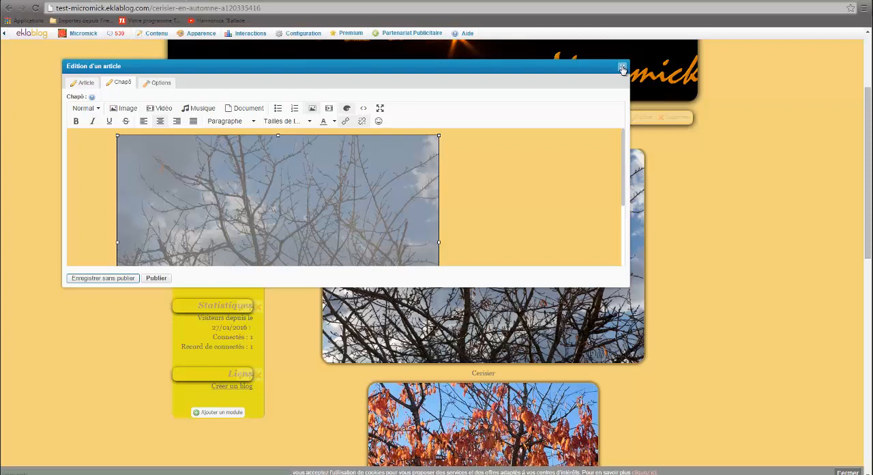
left_click(622, 69)
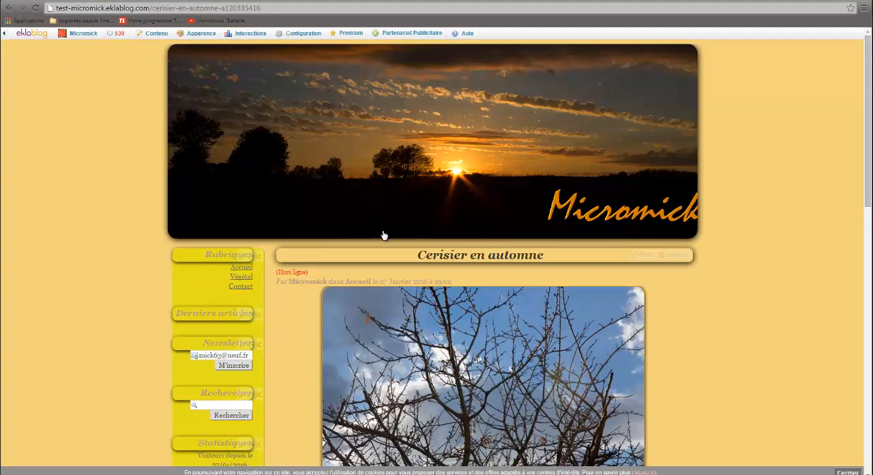
Step: Open the blog's newsletter settings, review the e-mail notification option and subscriber information, and close them
mouse_move(247, 33)
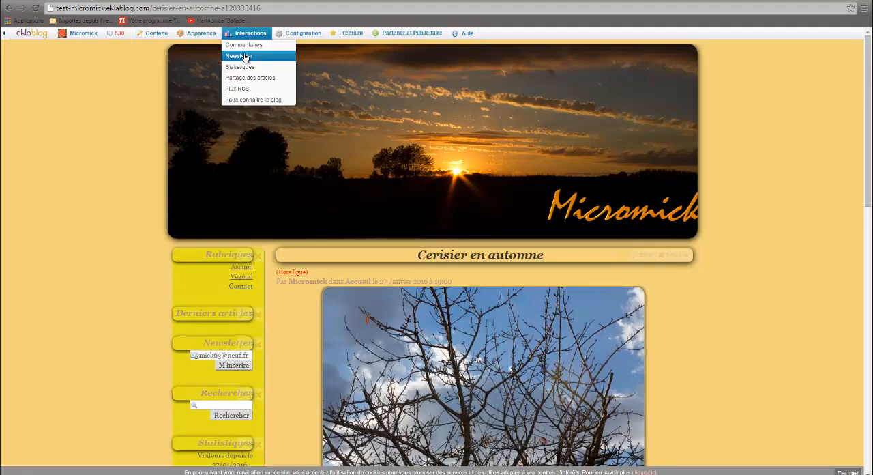
mouse_move(236, 349)
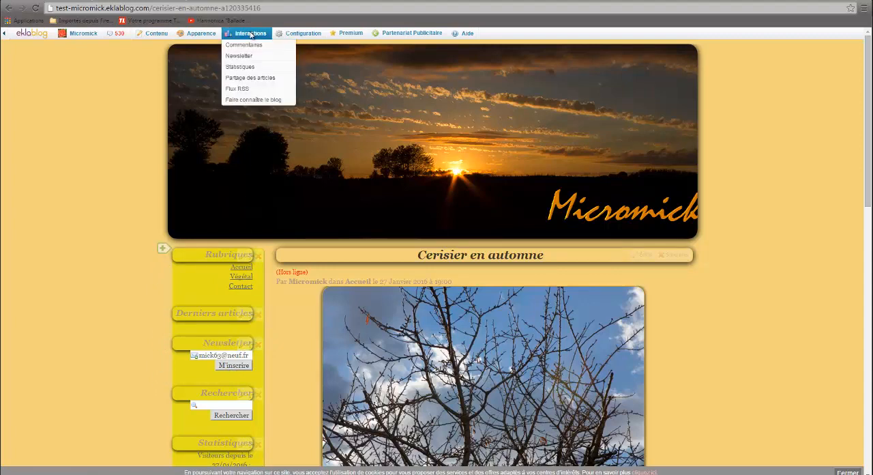
mouse_move(203, 38)
left_click(239, 60)
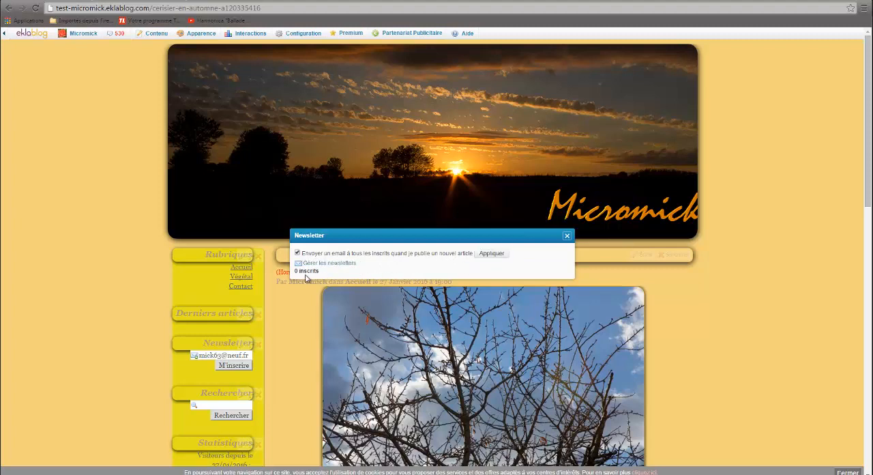
left_click(566, 237)
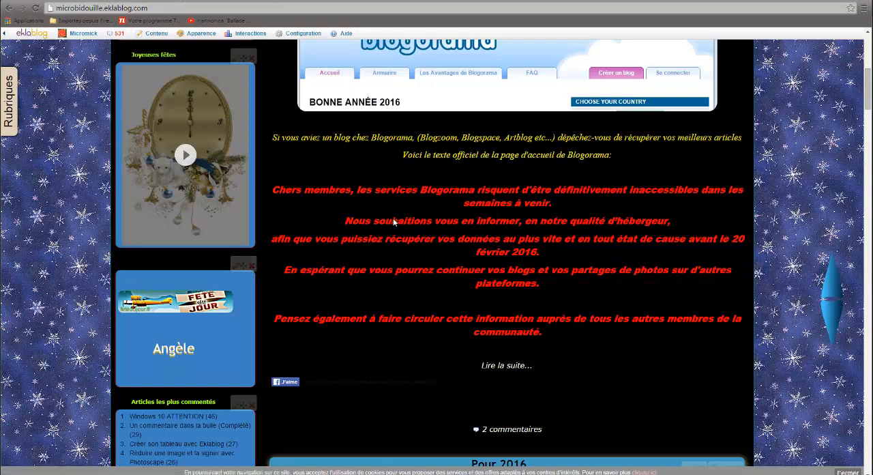
Step: Switch to the Microbidouille blog and view the area above its Blogorama article
scroll(436, 218, "up", 3)
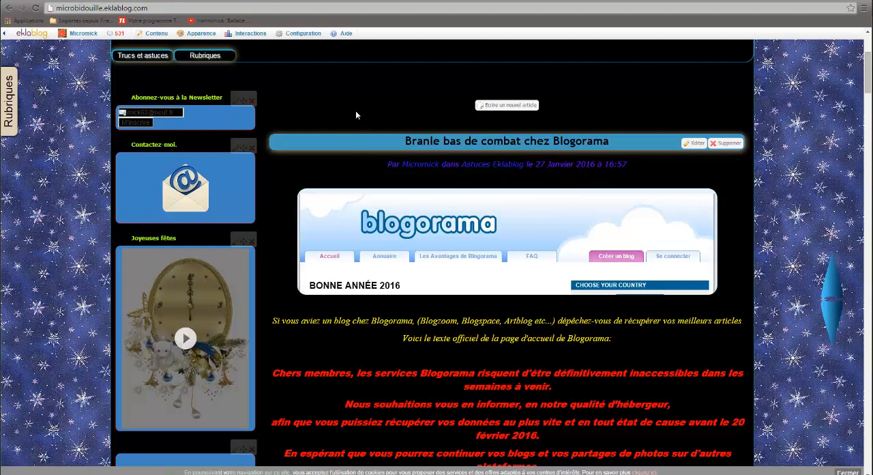